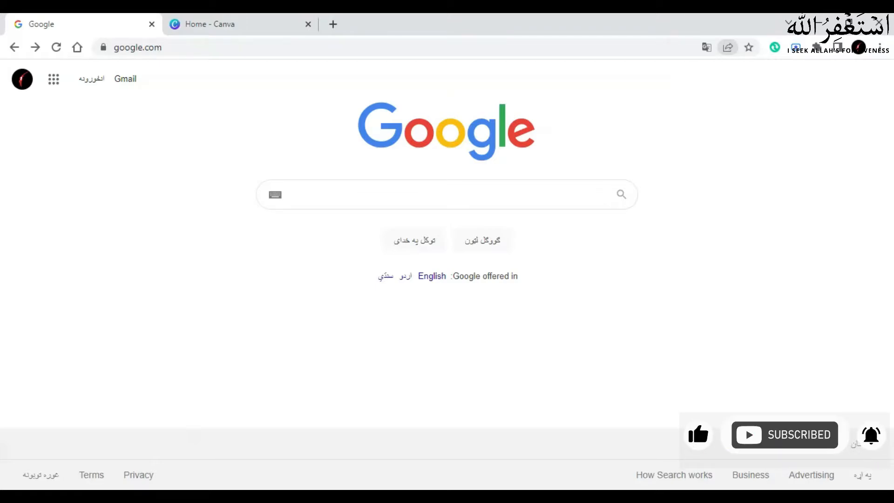
Switch Chrome to the 'Home - Canva' tab
key("ctrl+Tab")
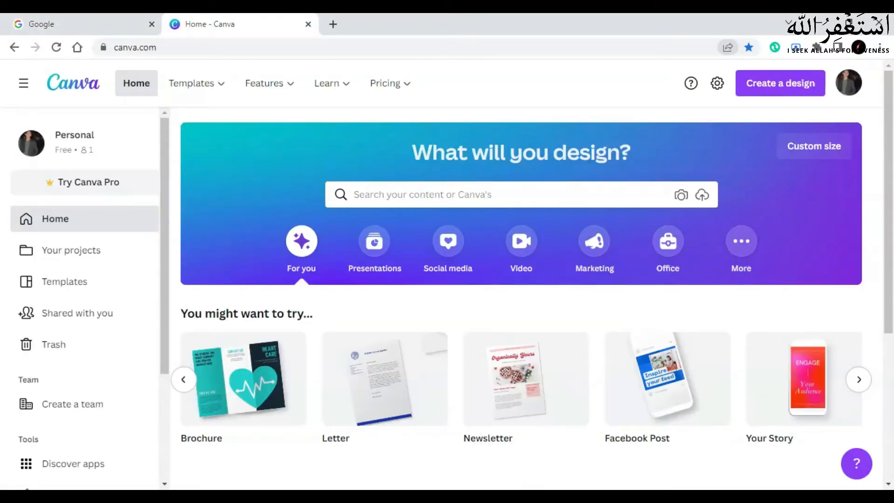
Create a new Ebook Cover design by searching 'ebook' on Canva's home page
left_click(420, 194)
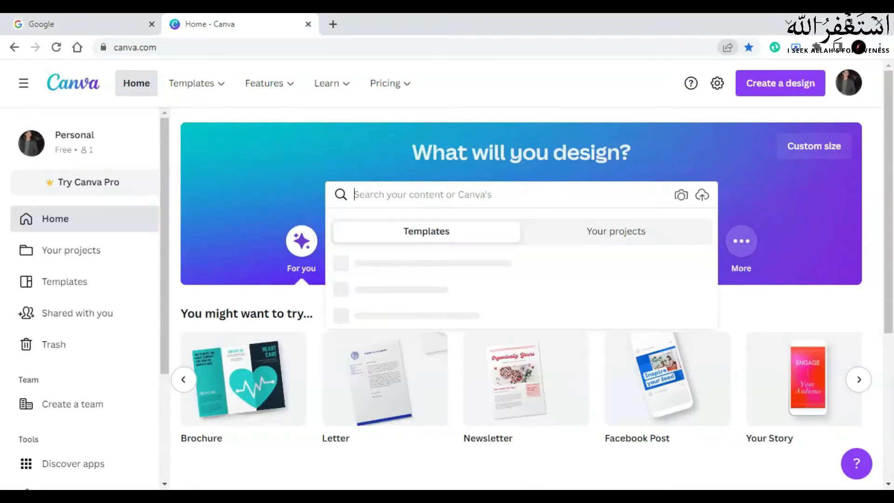
type("ebook")
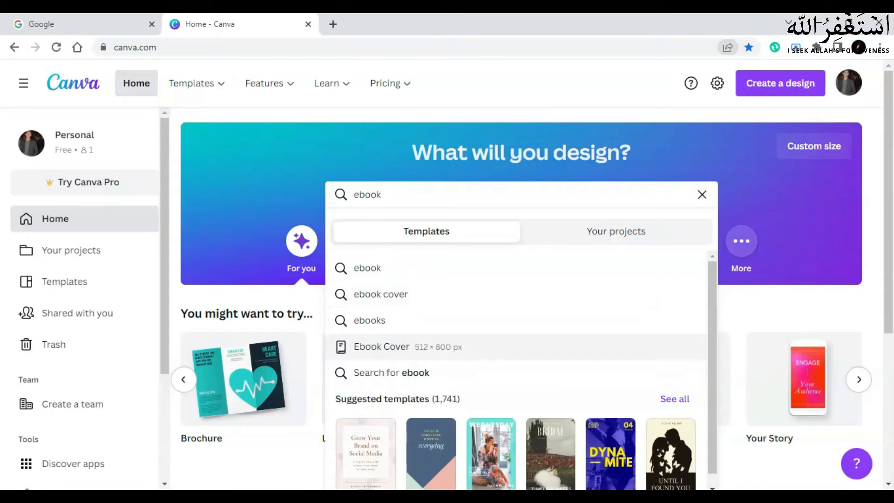
left_click(391, 348)
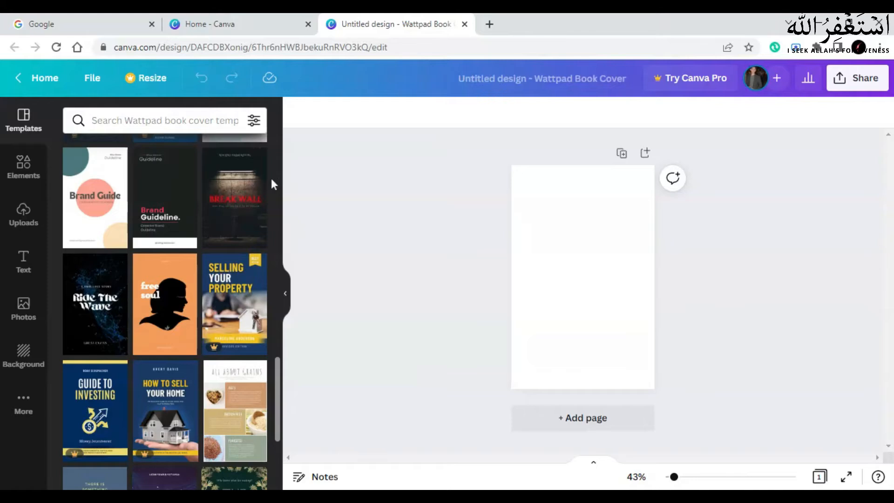
Apply the dark Break Wall template to the blank cover
scroll(270, 176, "up", 2)
scroll(232, 225, "down", 1)
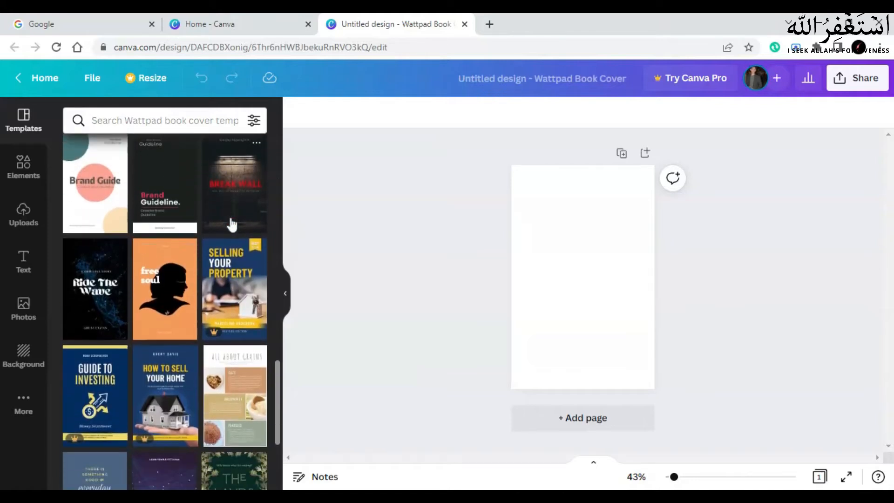
left_click(241, 211)
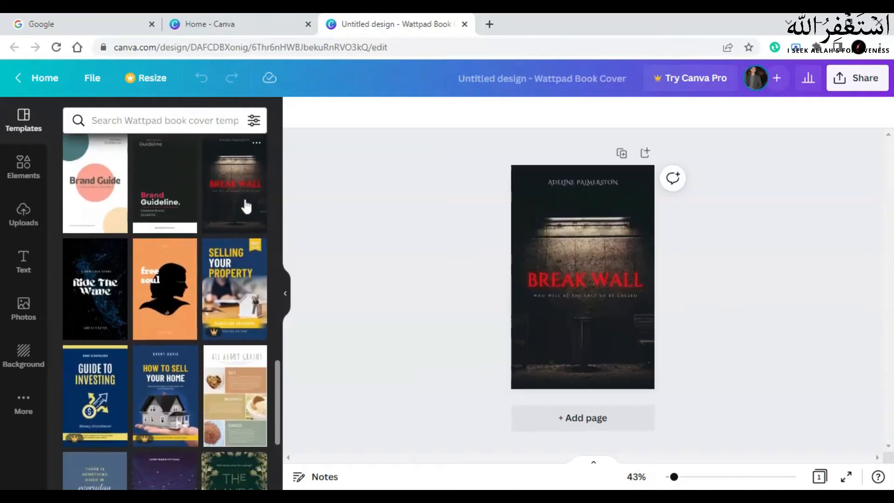
Change the cover title to 'Wordpresss' and the subtitle to 'AN EBOOK GUIDE'
left_click(601, 256)
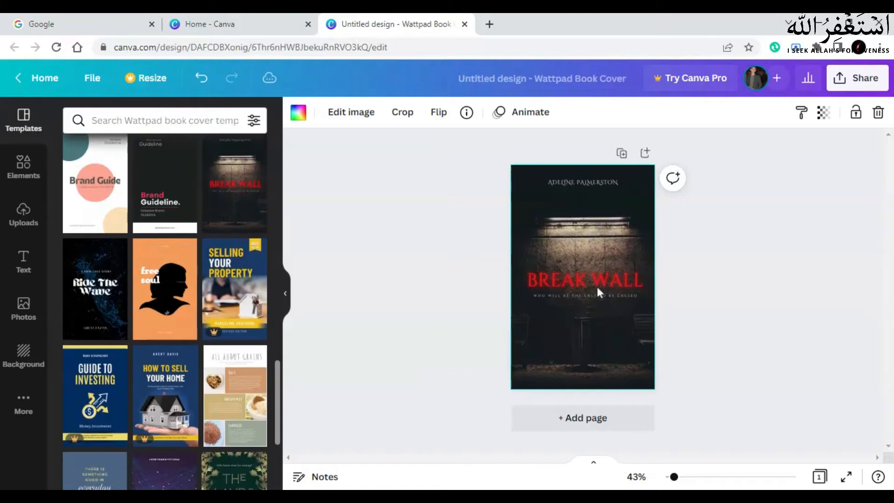
double_click(629, 284)
type("W")
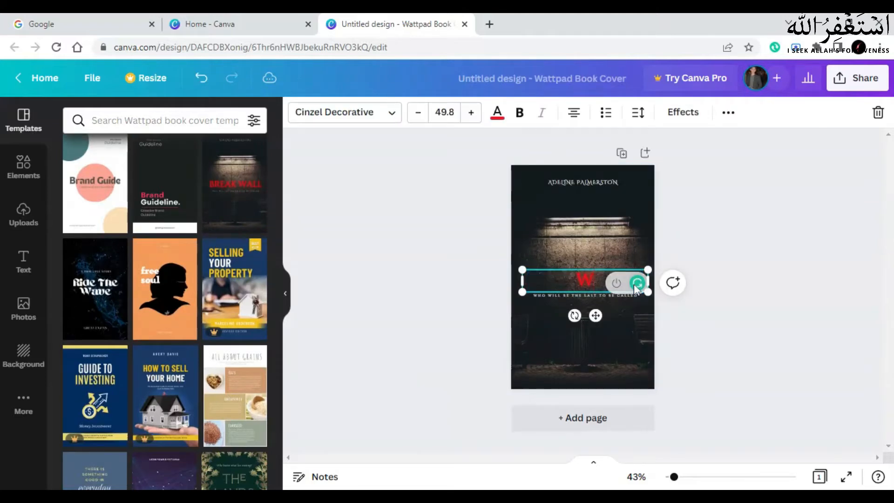
type("ordpresss")
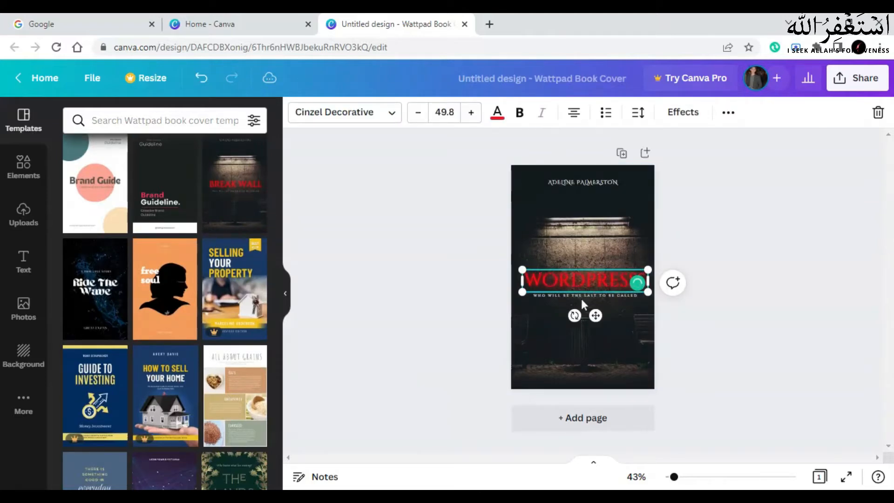
double_click(583, 296)
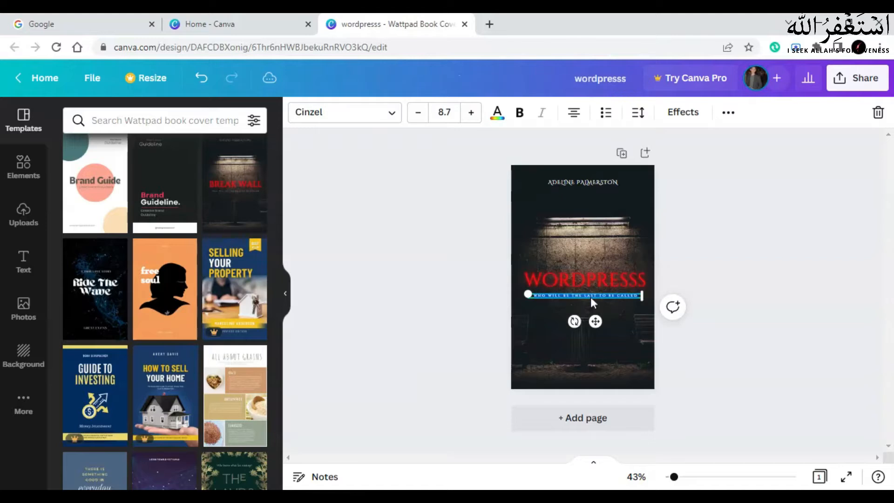
type("AN EBOOK GUIDE")
Replace the author name at the top of the cover with the creator's name
left_click(604, 181)
double_click(620, 182)
type("ZUBAIR AHMAD")
key("Escape")
left_click(611, 291)
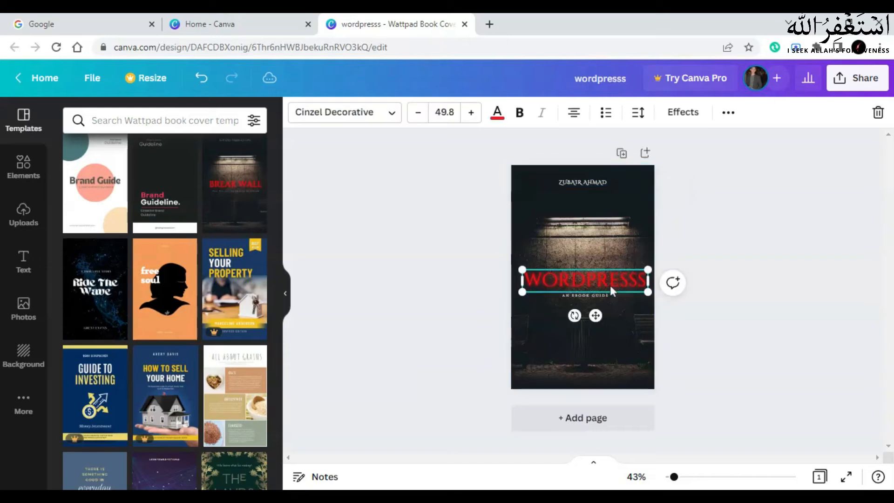
Try dark blue on the WORDPRESSS title, then return it to red
left_click(499, 112)
left_click(252, 439)
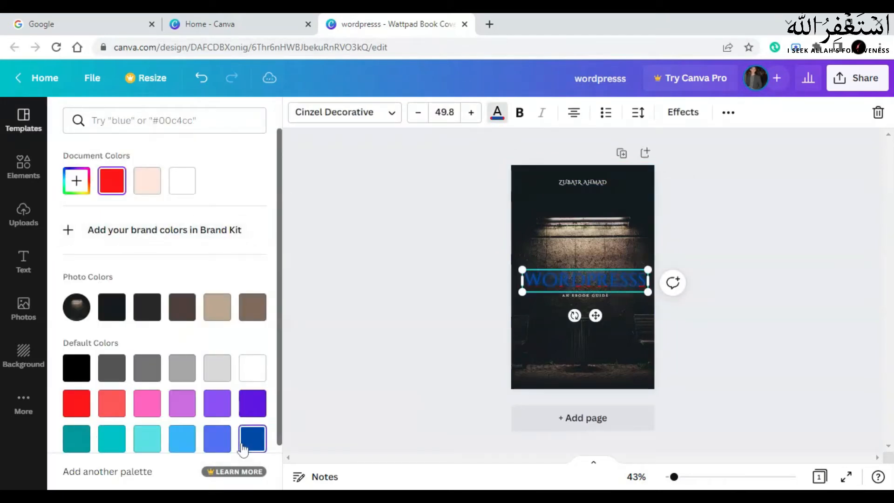
scroll(242, 357, "down", 1)
scroll(241, 351, "up", 1)
left_click(111, 181)
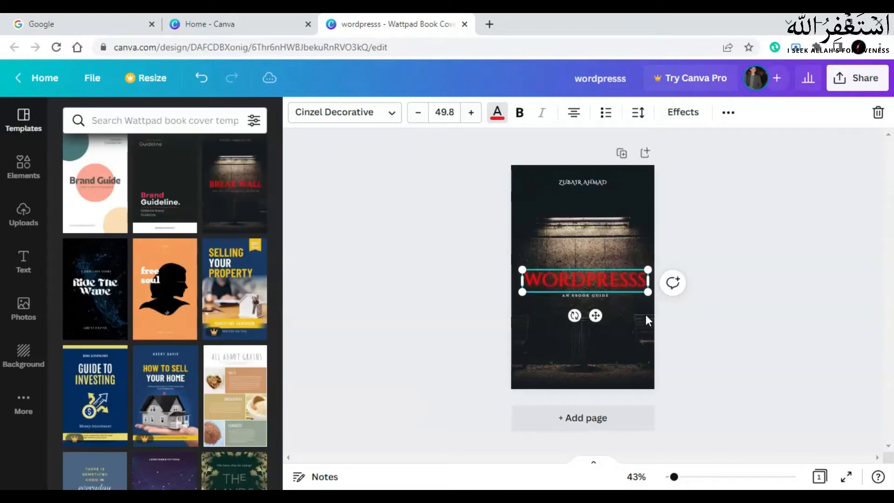
key("Escape")
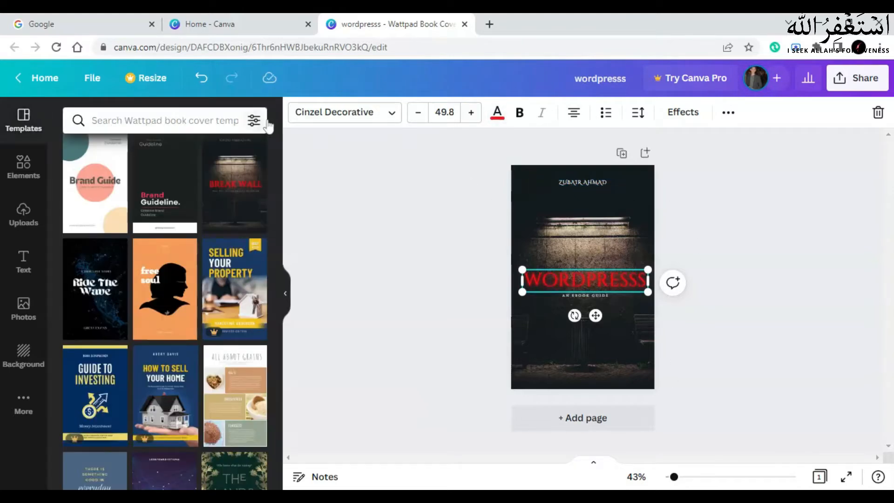
Set 'AN EBOOK GUIDE' in Anton, widen it across the cover, and size it 16.5
left_click(336, 116)
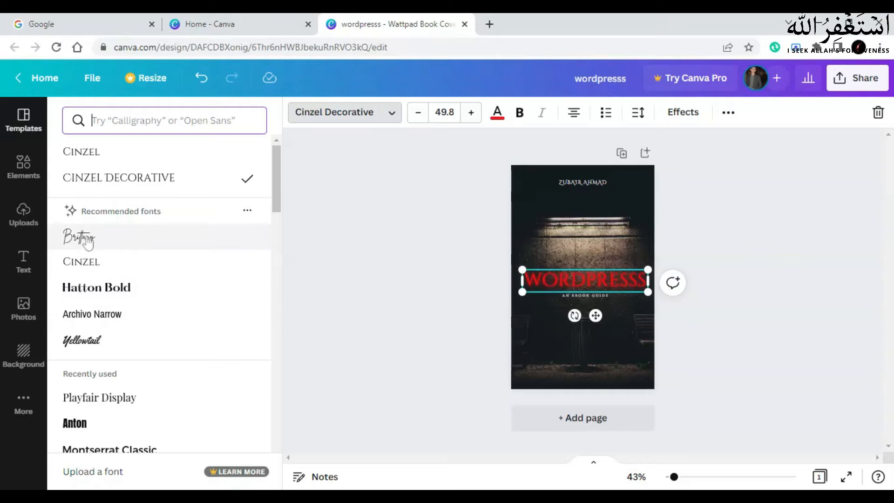
key("Tab")
left_click(77, 363)
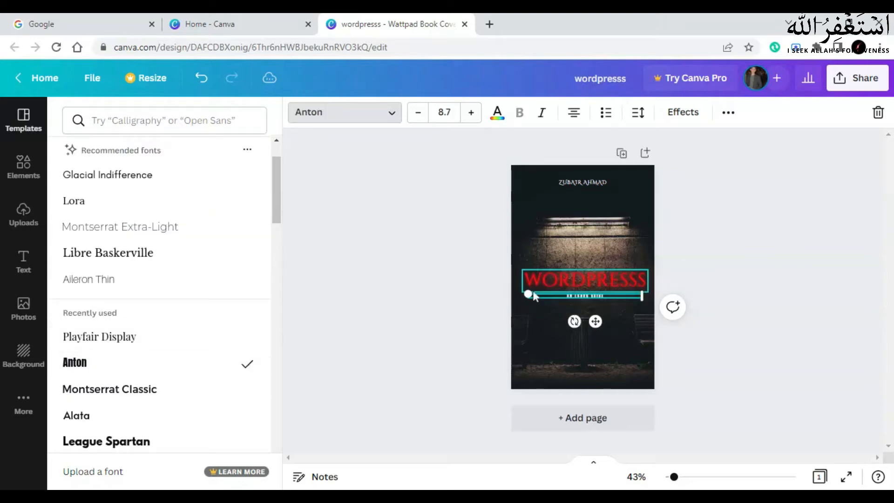
left_click_drag(527, 296, 517, 300)
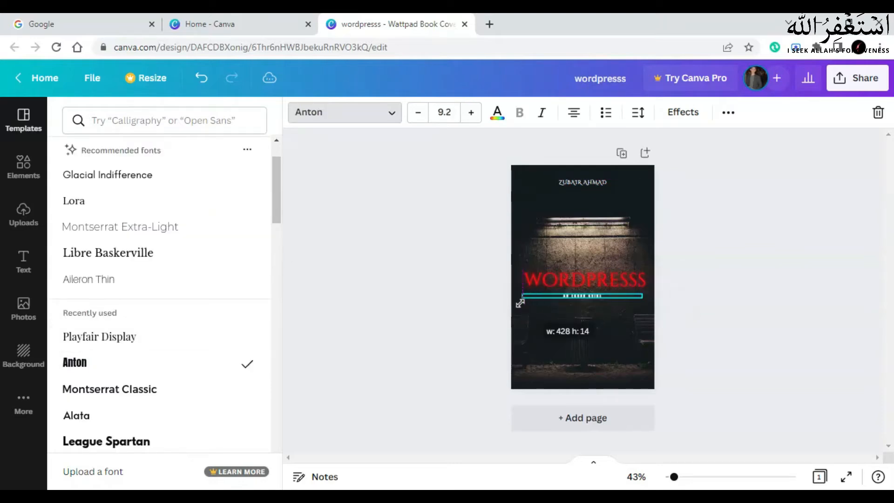
left_click(471, 114)
left_click(471, 113)
left_click(471, 113)
left_click(471, 113)
left_click(471, 114)
left_click(470, 113)
left_click(471, 114)
left_click(686, 120)
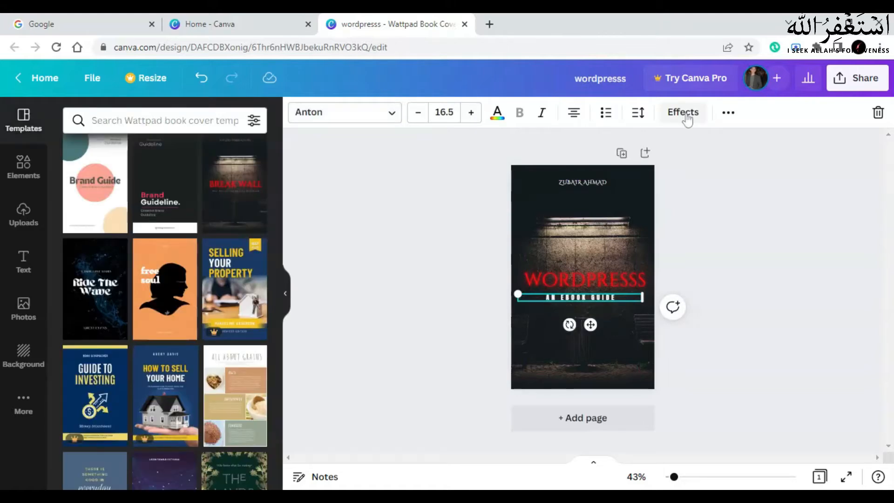
left_click(684, 113)
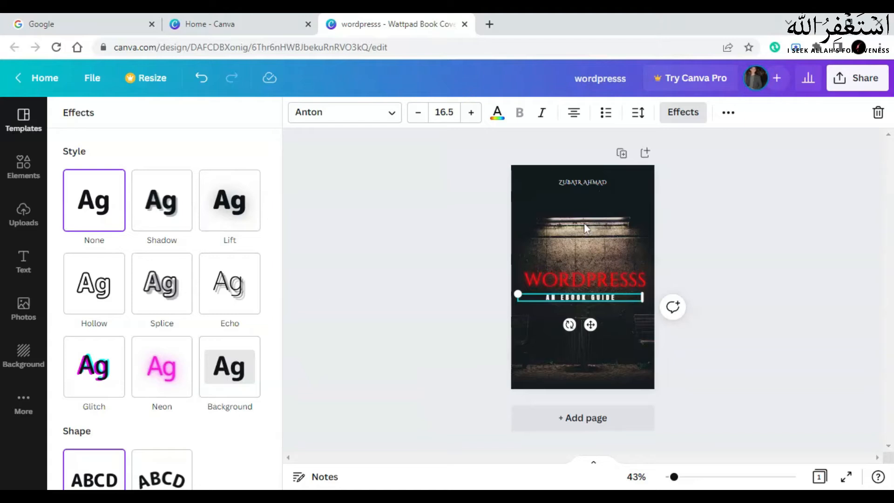
key("Escape")
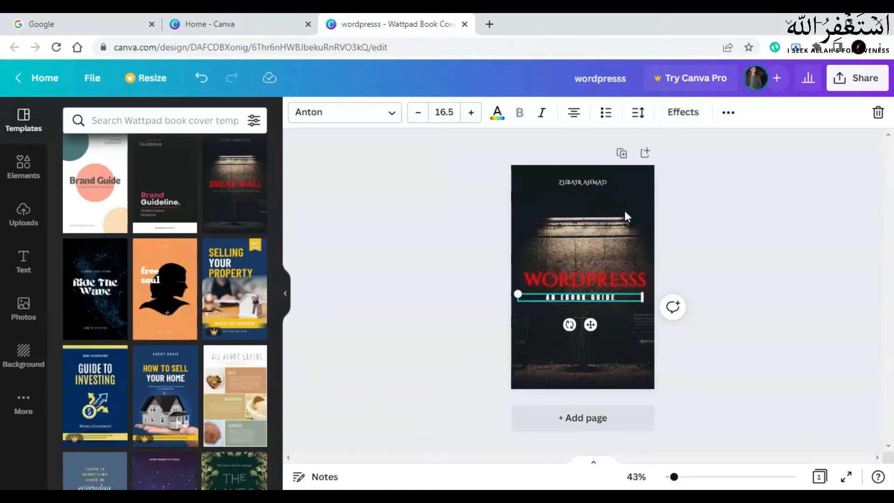
left_click(620, 254)
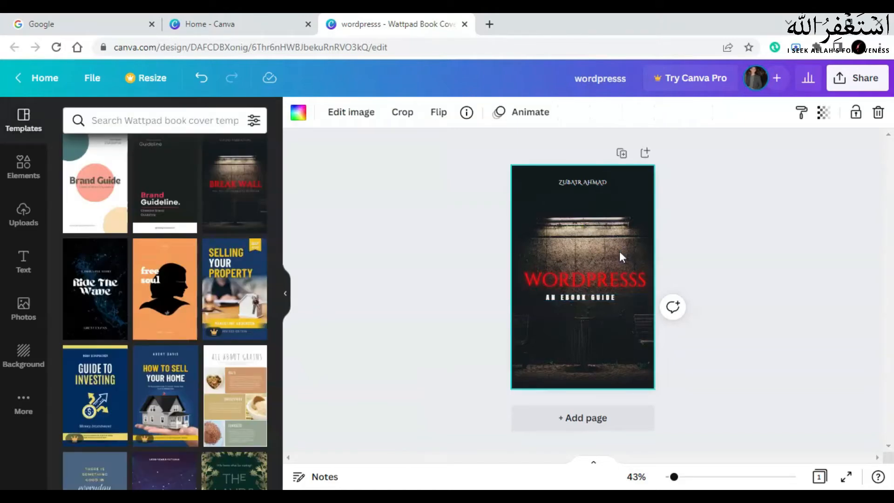
Browse the background choices for the cover
left_click(21, 368)
scroll(194, 354, "down", 3)
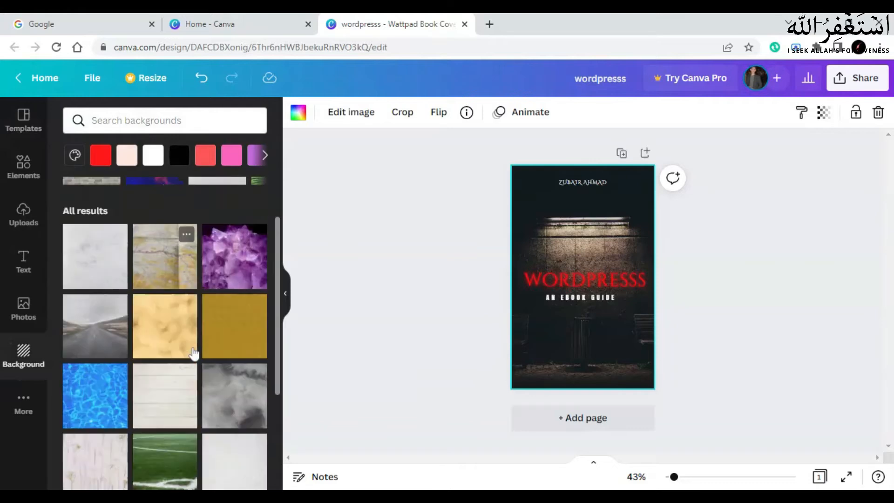
scroll(194, 354, "down", 5)
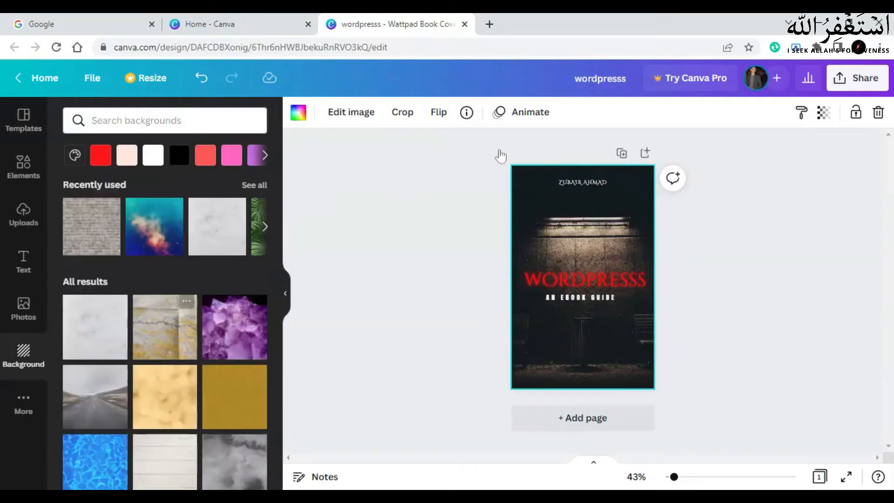
Download the cover as a PNG file, wordpresss.png
left_click(853, 79)
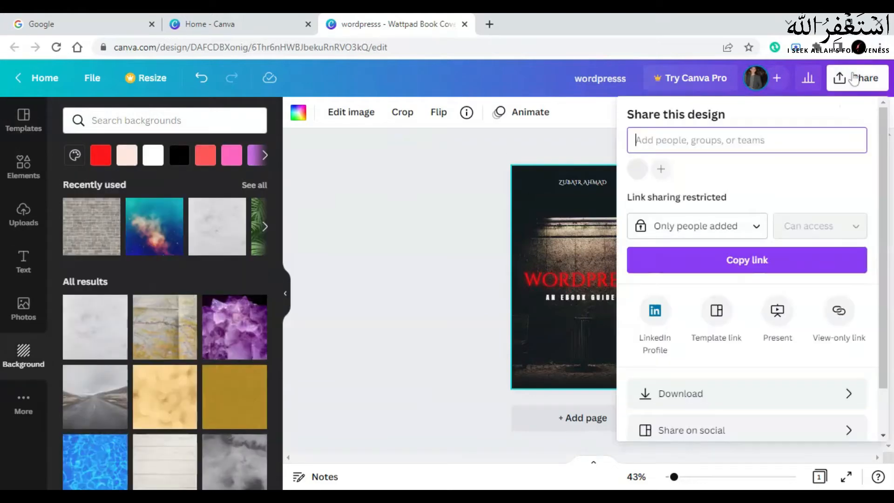
left_click(677, 396)
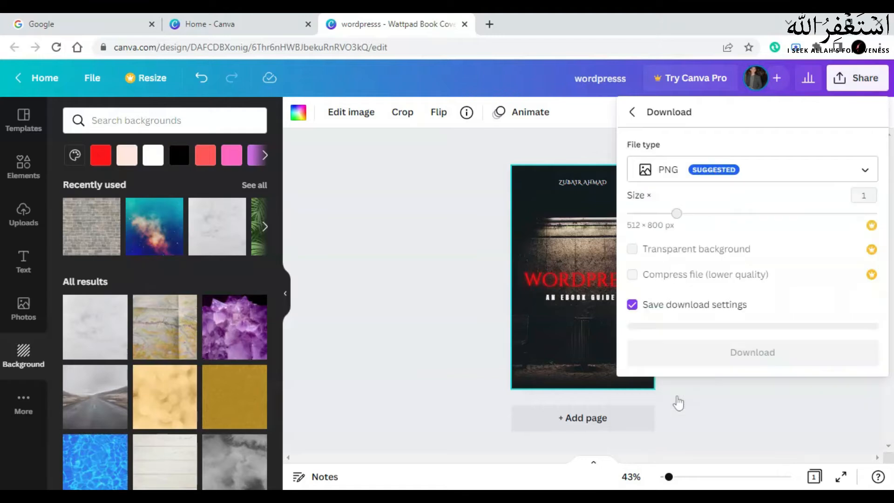
left_click(744, 183)
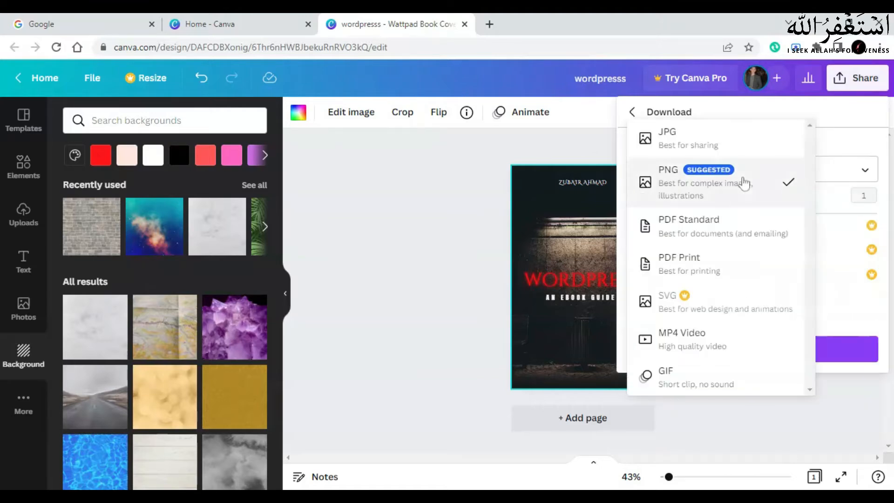
left_click(867, 166)
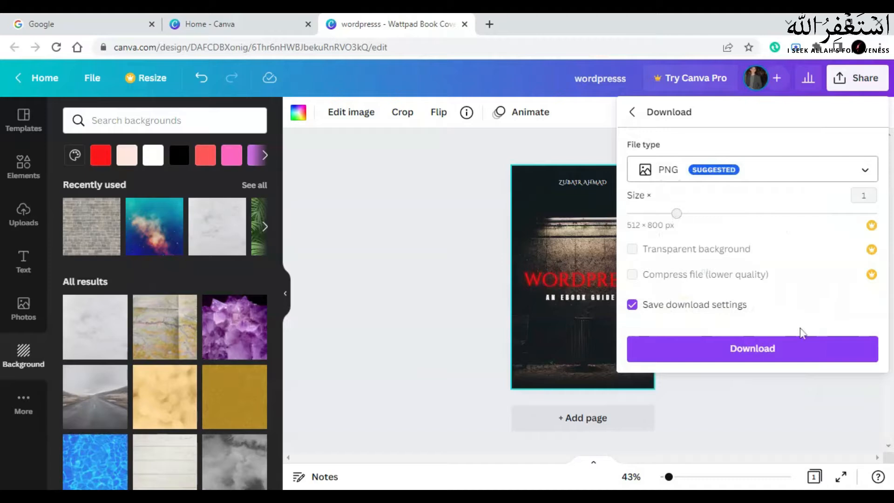
left_click(784, 348)
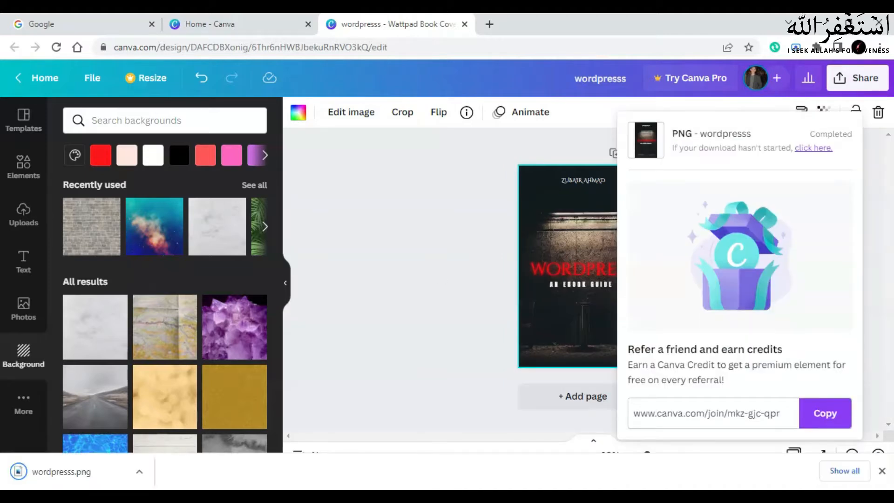
From the Canva home page, search 'a4document' and create an A4 Document, browsing its templates
left_click(232, 19)
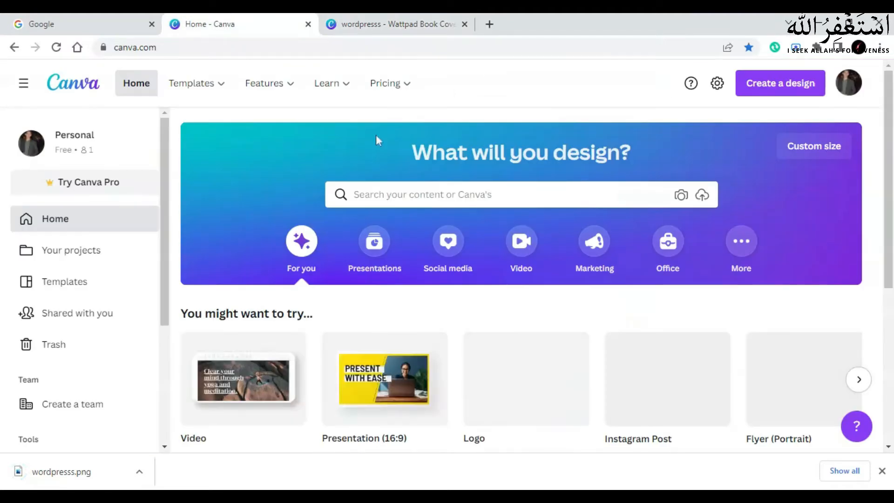
left_click(420, 194)
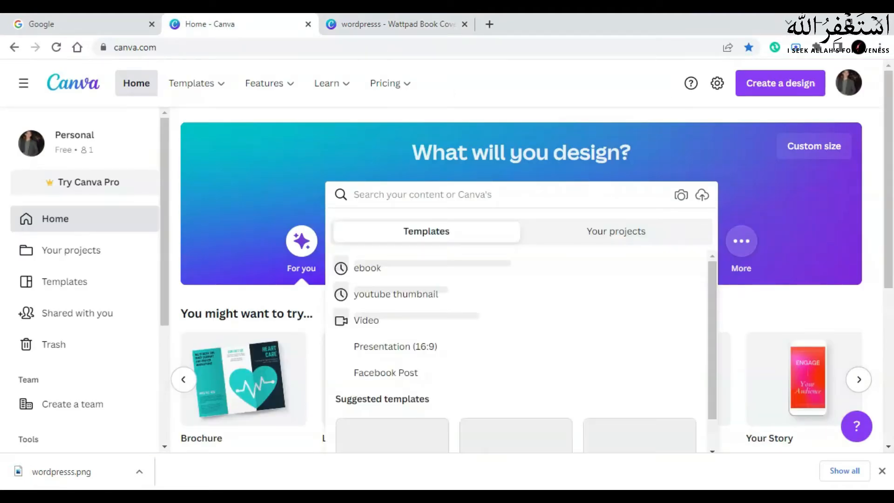
type("a4document")
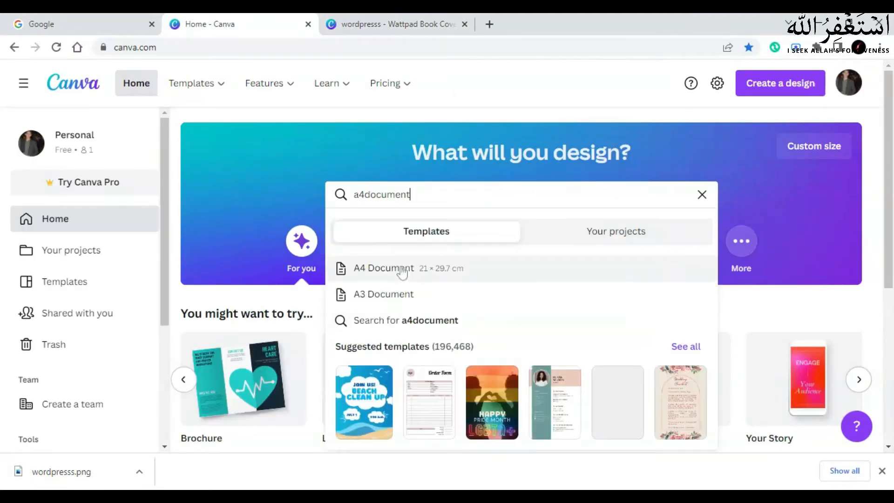
left_click(403, 274)
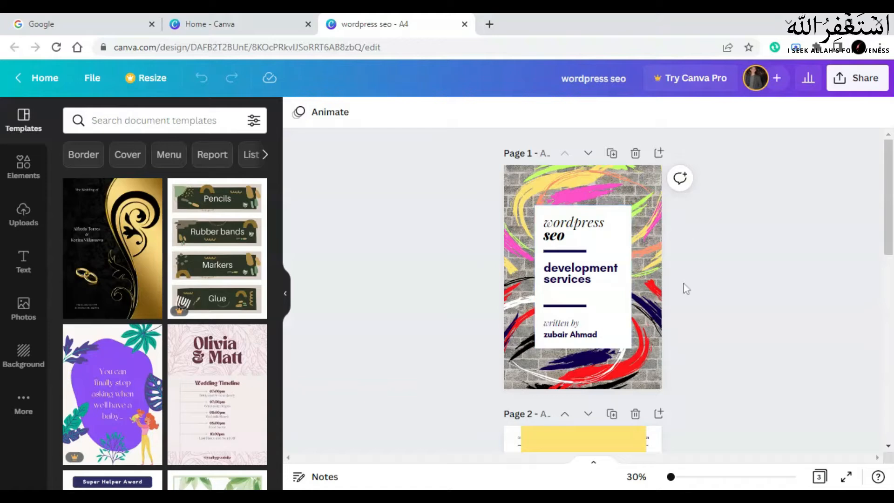
scroll(684, 285, "down", 5)
scroll(684, 285, "down", 5)
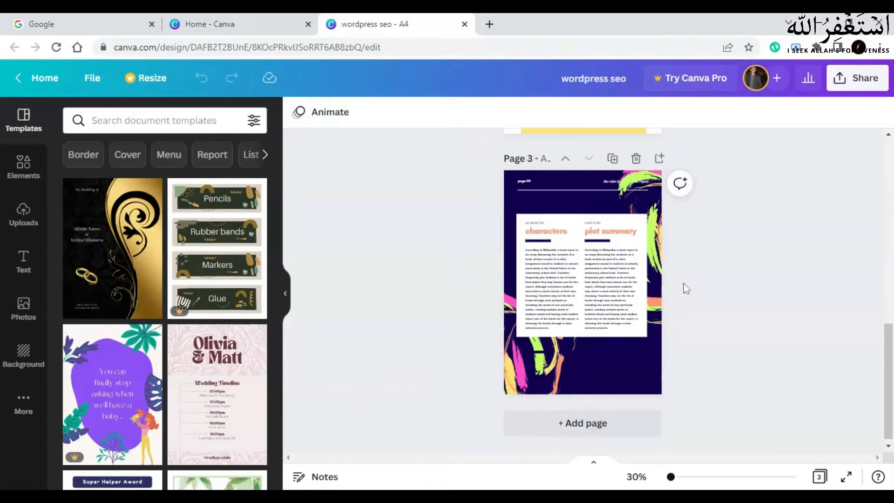
Replace the cover's 'development services' line with 'web design'
scroll(685, 287, "up", 10)
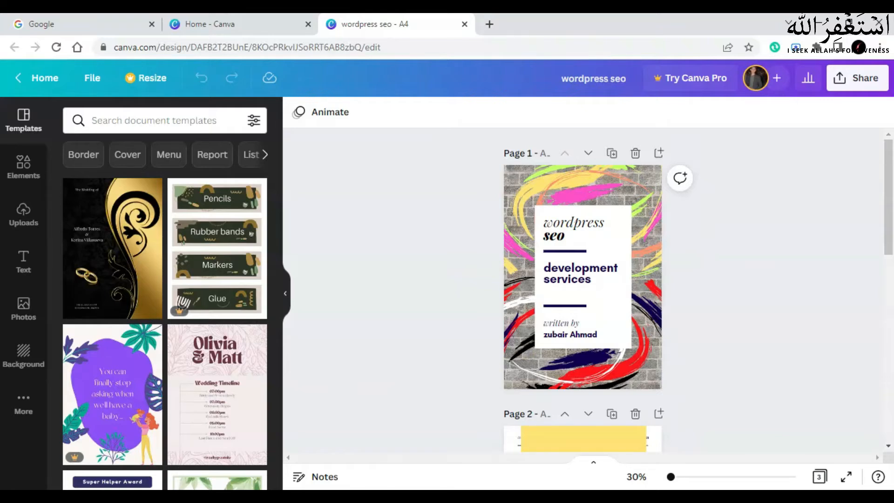
left_click(573, 232)
double_click(572, 231)
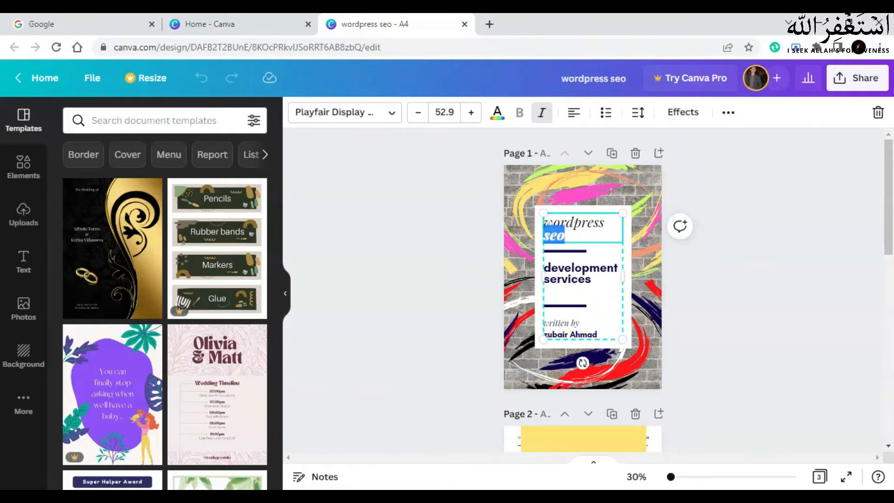
left_click(607, 274)
double_click(607, 274)
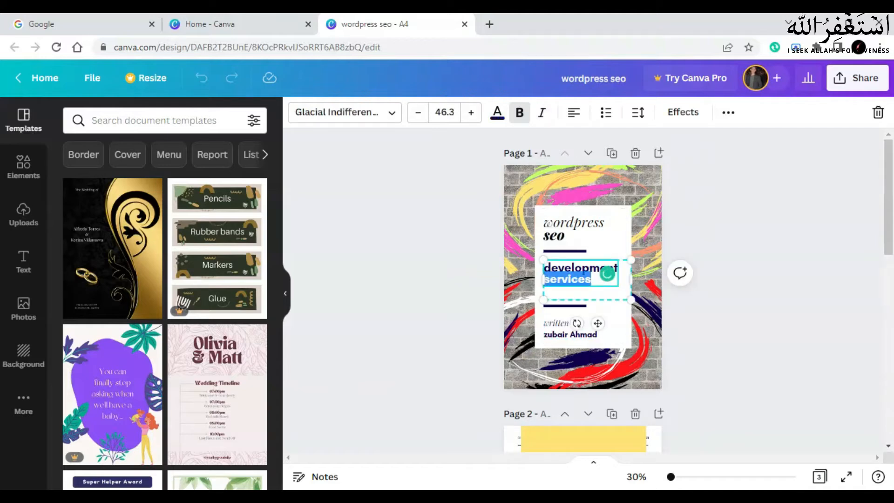
key("BackSpace")
key("BackSpace")
key("BackSpace")
key("ctrl+BackSpace")
type("web design")
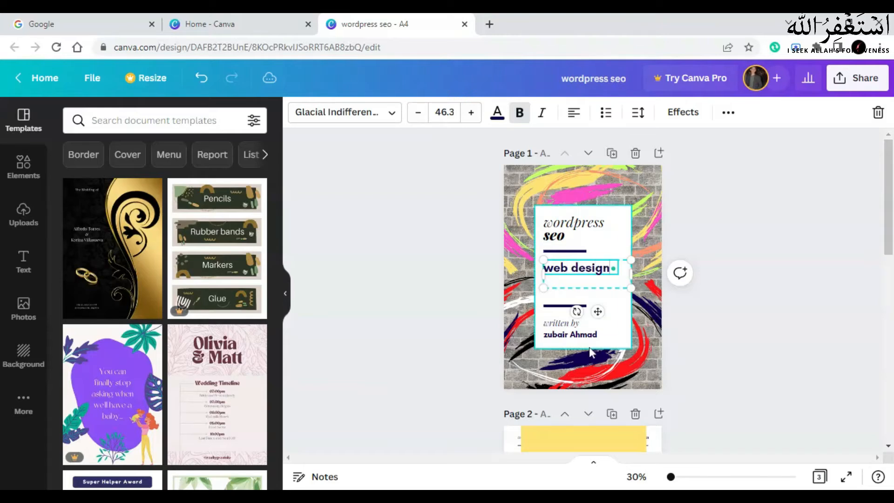
left_click(577, 335)
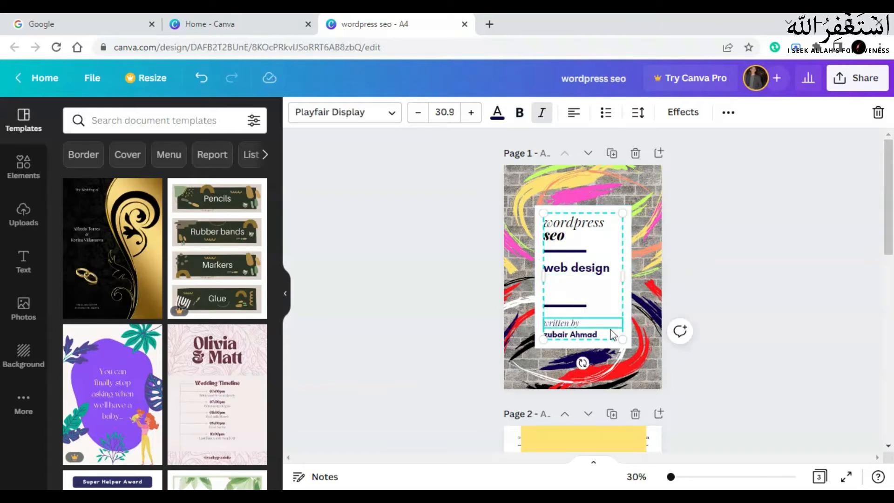
Select the 'web design' text box on the cover for restyling
scroll(655, 354, "down", 2)
scroll(654, 354, "up", 1)
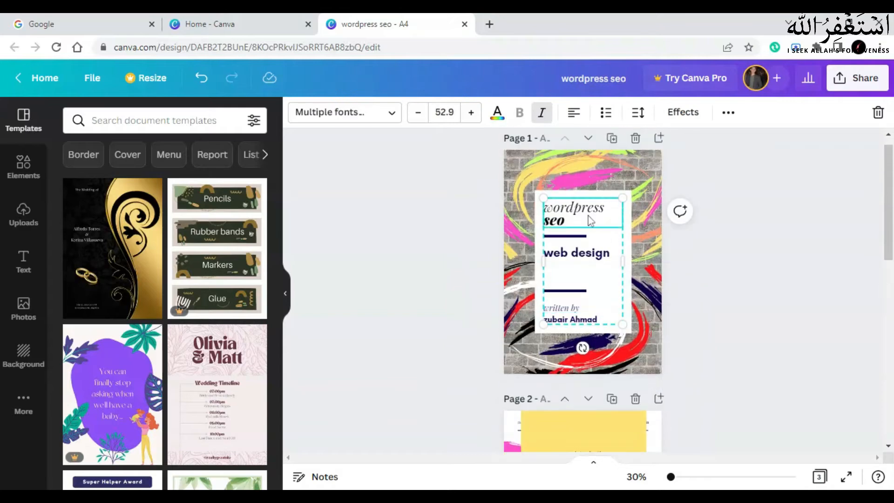
left_click(586, 259)
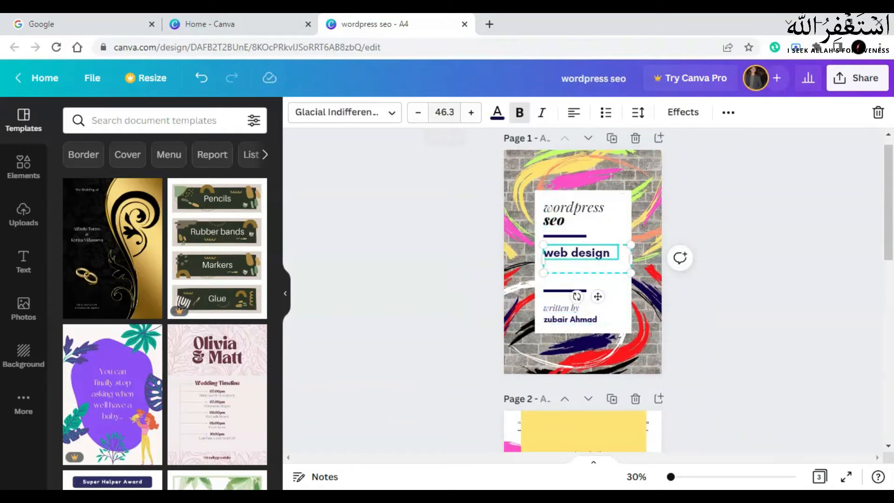
left_click(347, 115)
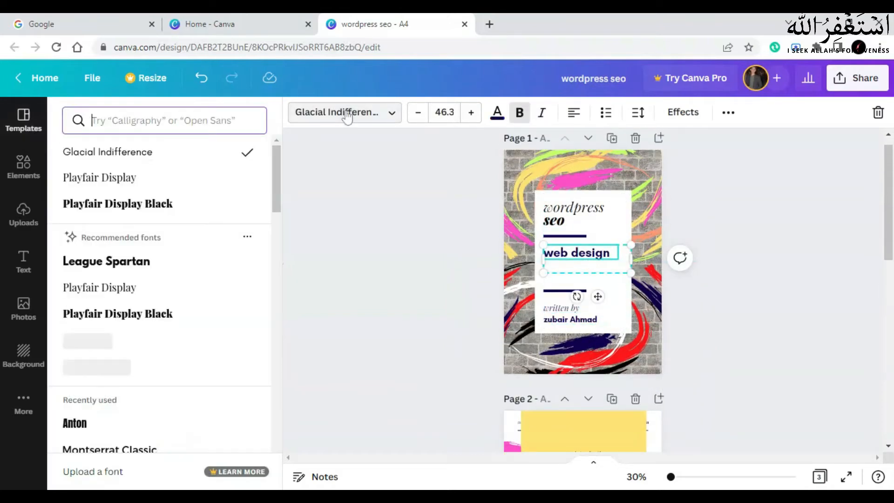
Make 'web design' red in Playfair Display Black
left_click(227, 204)
scroll(184, 326, "down", 5)
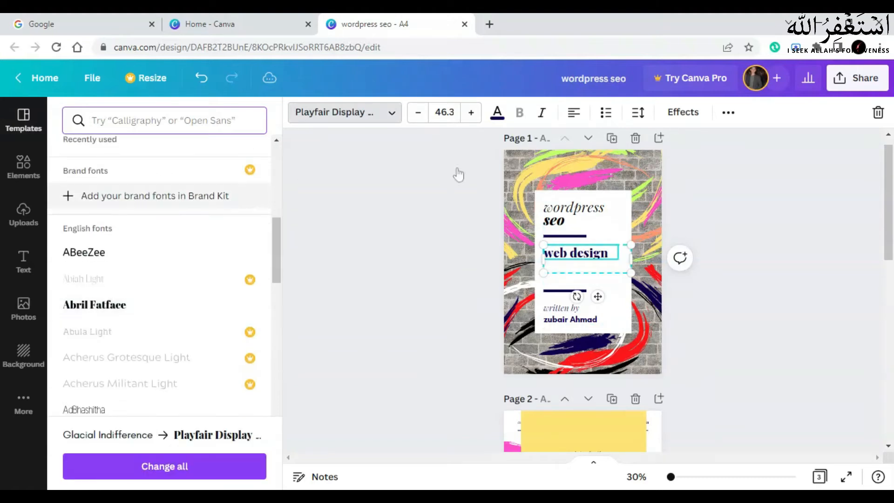
left_click(497, 113)
left_click(217, 183)
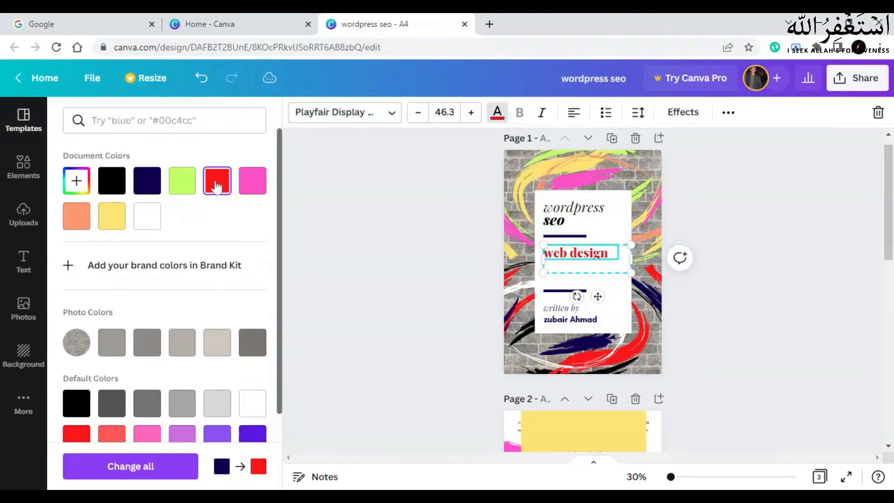
Recolour the cover's paint strokes image: pink to red, orange to navy
left_click(534, 199)
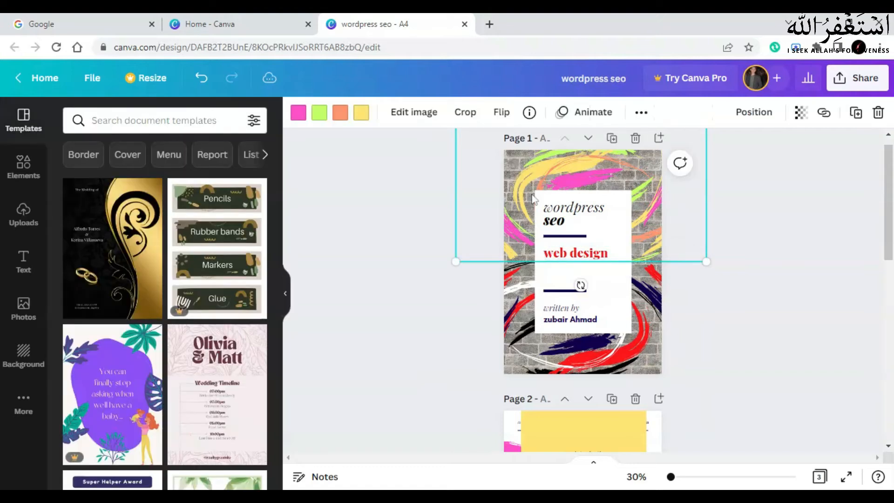
left_click(297, 113)
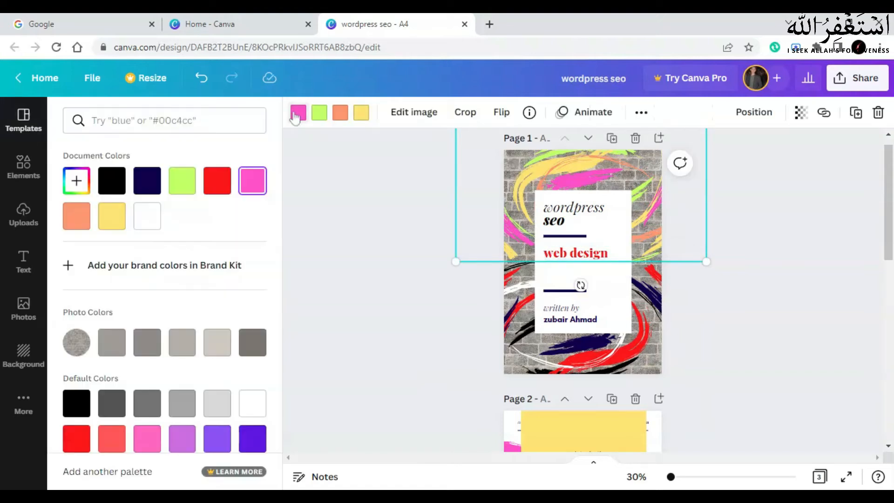
left_click(217, 181)
left_click(340, 113)
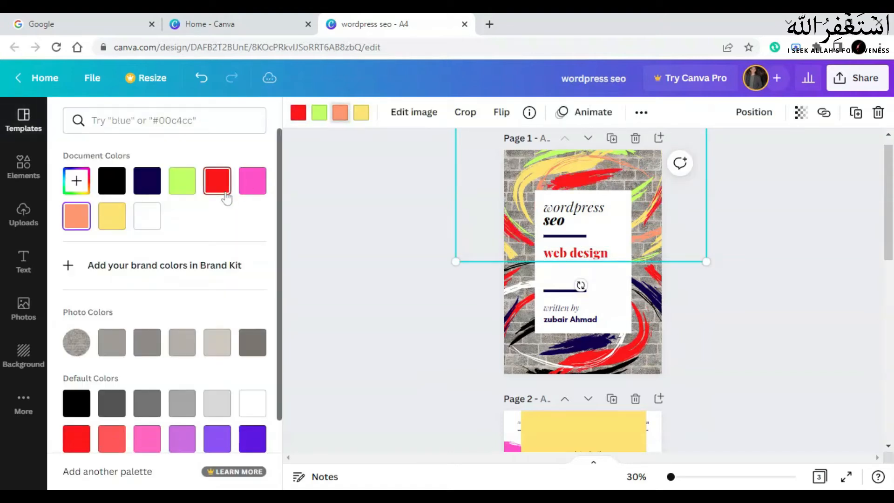
left_click(147, 181)
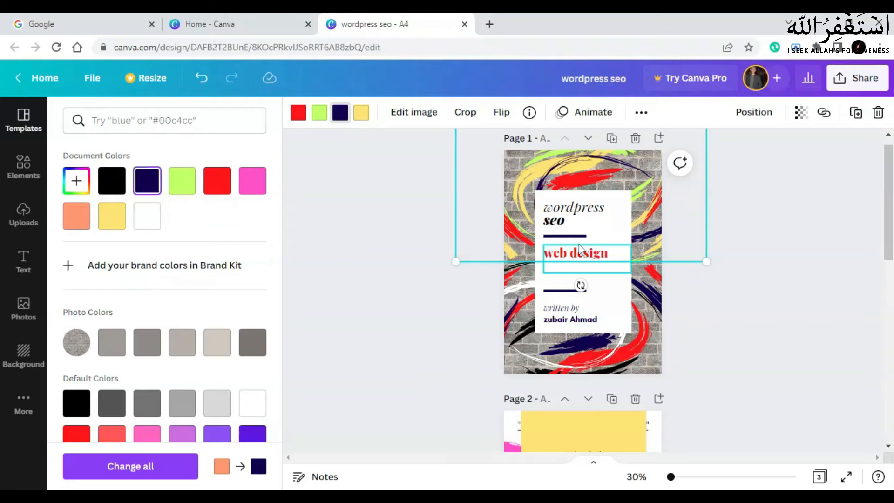
key("Escape")
left_click(717, 348)
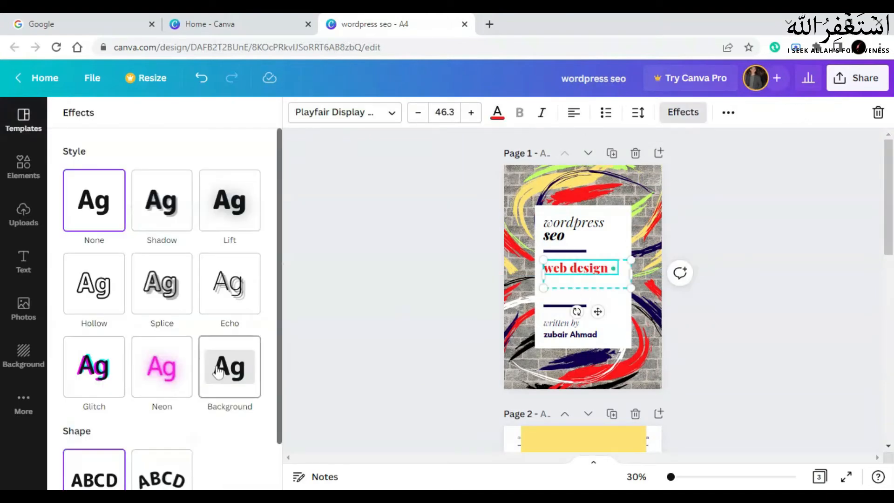
Put a black Background effect behind 'web design' with spread 54 and roundness 85
left_click(254, 368)
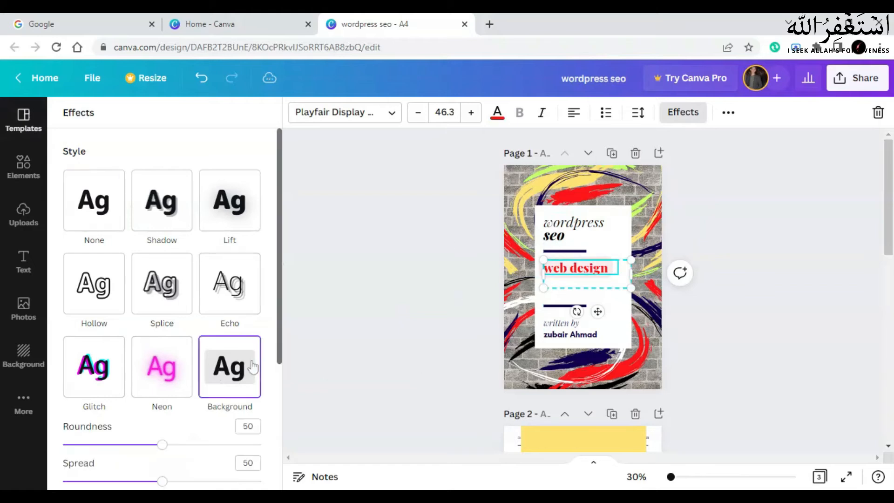
scroll(254, 368, "down", 3)
left_click(250, 402)
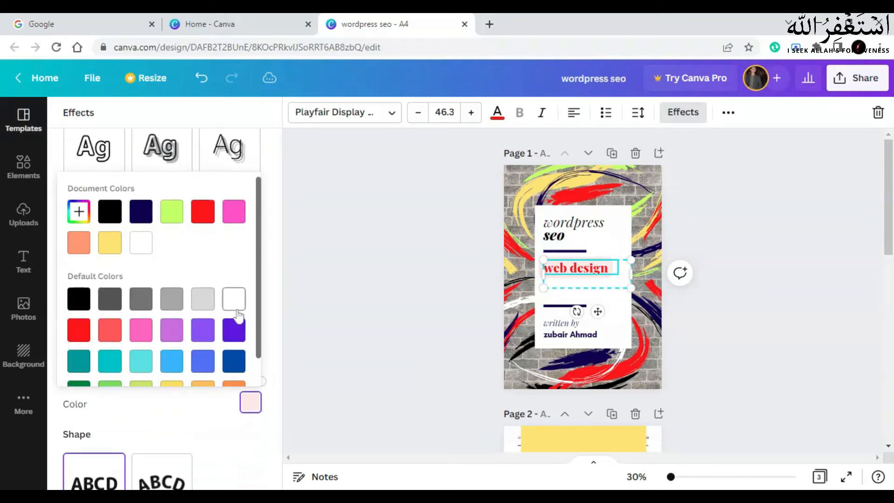
left_click(228, 432)
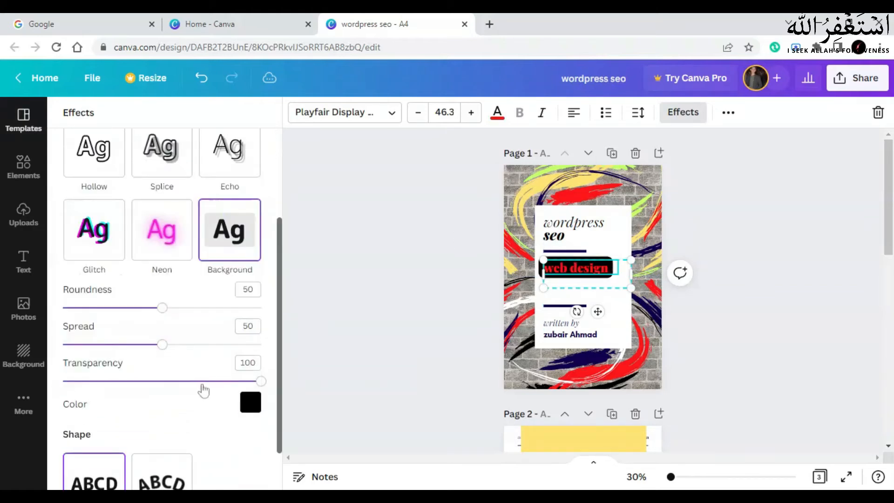
mouse_move(162, 345)
left_mouse_down()
mouse_move(189, 343)
mouse_move(171, 346)
left_mouse_up()
mouse_move(162, 307)
left_mouse_down()
mouse_move(232, 310)
mouse_move(162, 313)
left_mouse_up()
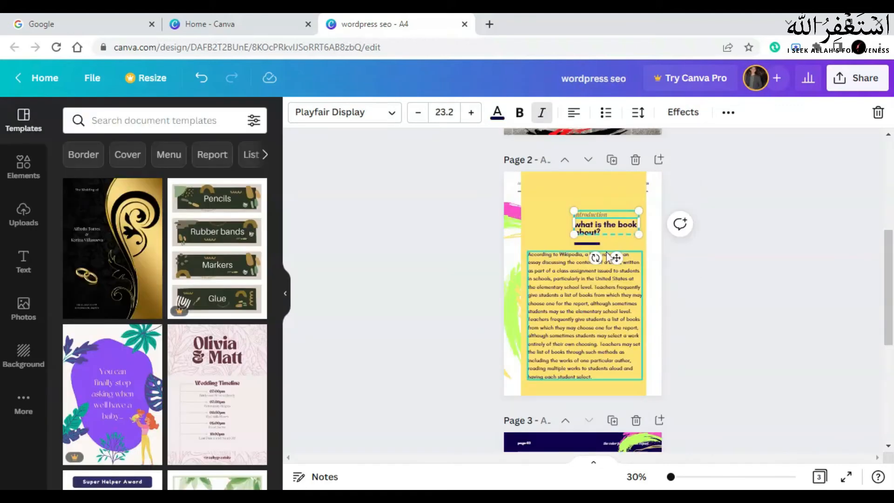
Delete the later sentences of page 2's introduction and enlarge its text to 26.6
left_click(607, 256)
double_click(583, 377)
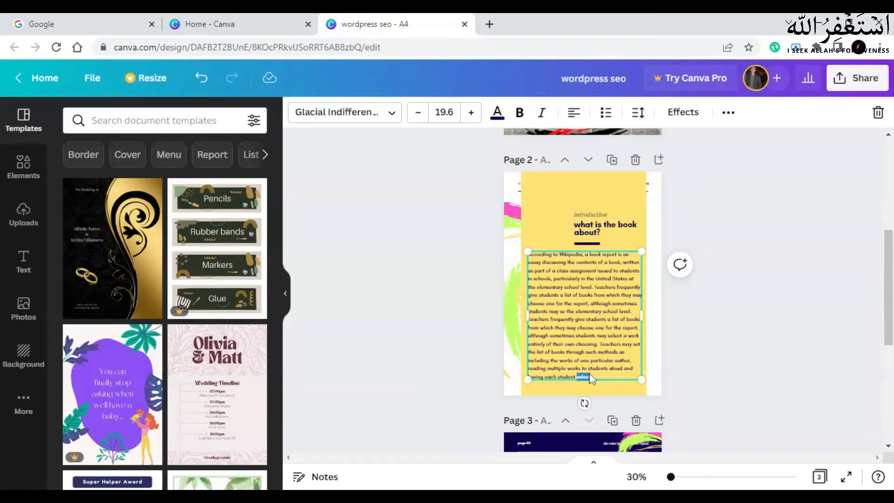
left_click_drag(593, 378, 537, 336)
key("BackSpace")
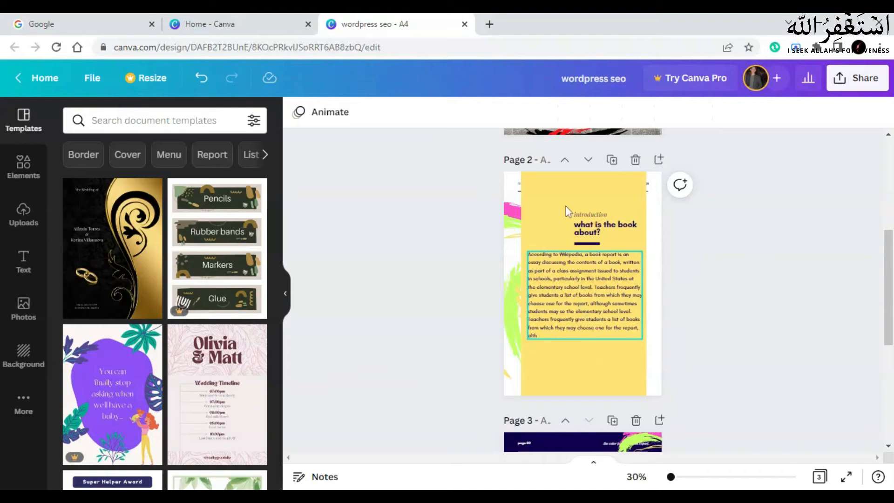
left_click(583, 272)
left_click(471, 113)
left_click(472, 113)
left_click(471, 113)
left_click(472, 113)
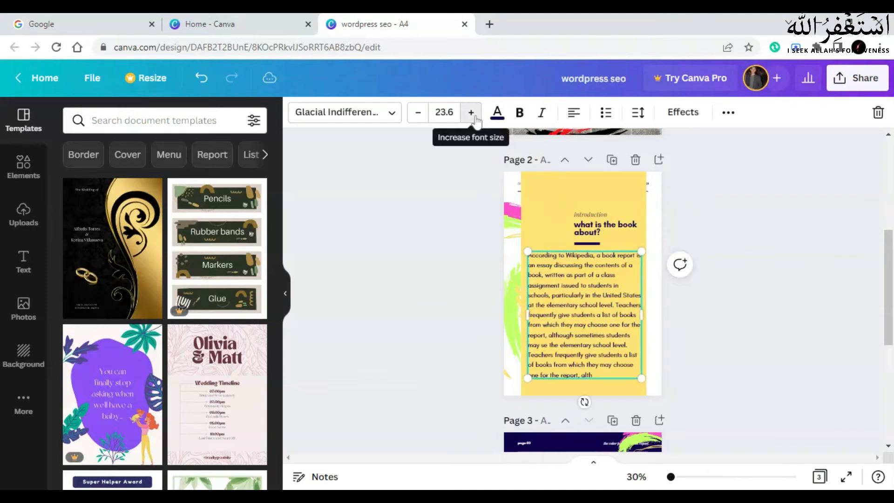
left_click(475, 120)
left_click(475, 119)
left_click(475, 120)
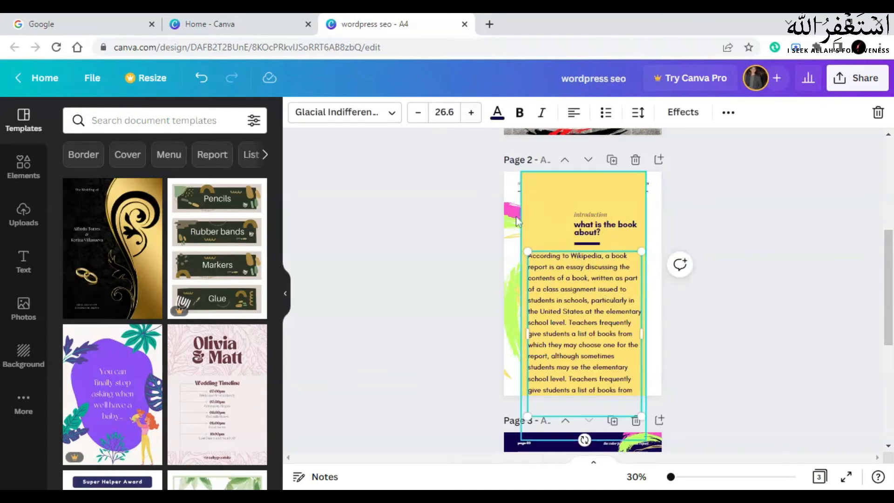
Remove page 2's yellow background panel and nudge the paragraph slightly up
left_click(558, 196)
key("Delete")
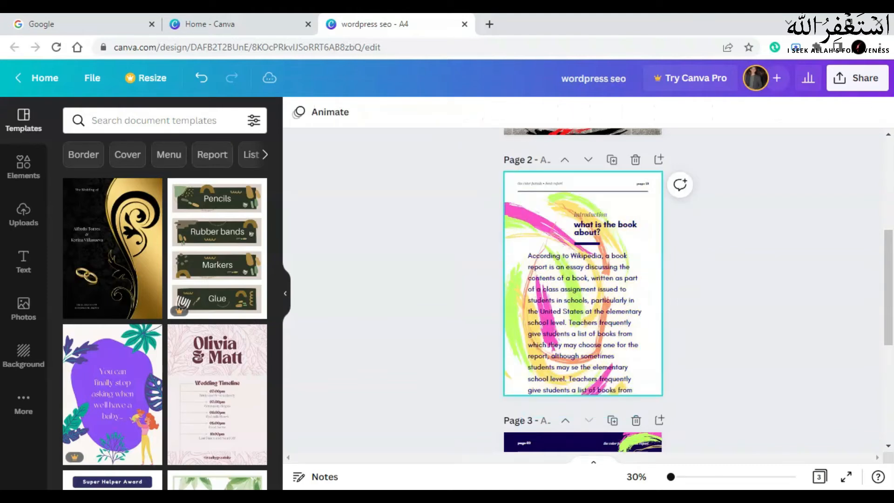
left_click_drag(592, 284, 595, 278)
Drag a progress ring chart onto page 2, shrink it, and move it to the top-left
left_click(23, 167)
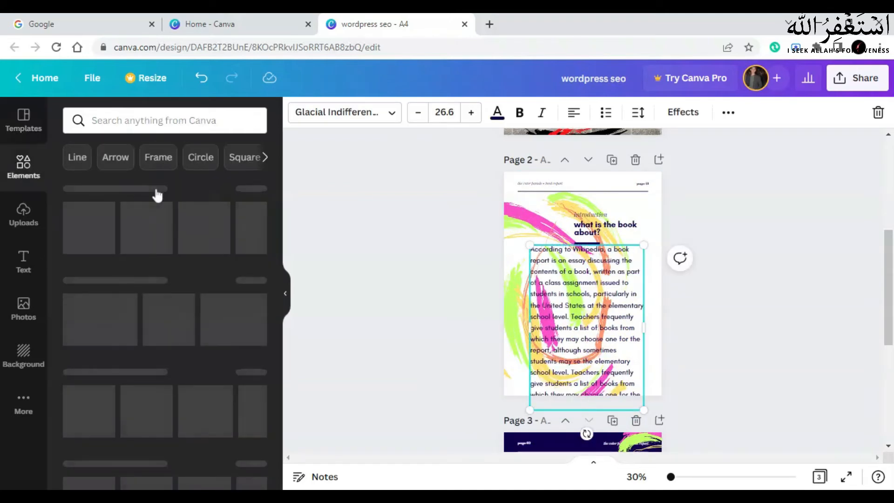
scroll(163, 302, "down", 5)
left_click_drag(88, 239, 540, 226)
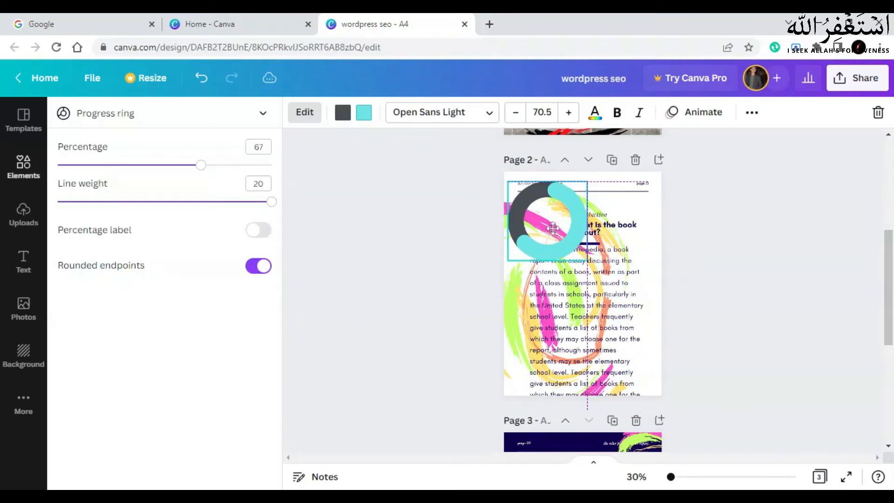
left_click_drag(587, 182, 555, 205)
left_click_drag(531, 214, 529, 198)
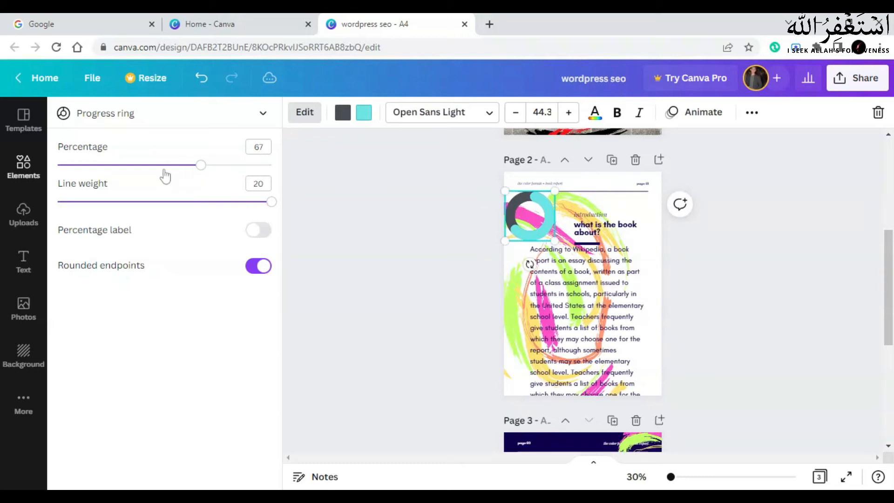
Set the progress ring to 46 percent with line weight 14
left_click_drag(205, 170, 155, 167)
left_click_drag(272, 212, 208, 214)
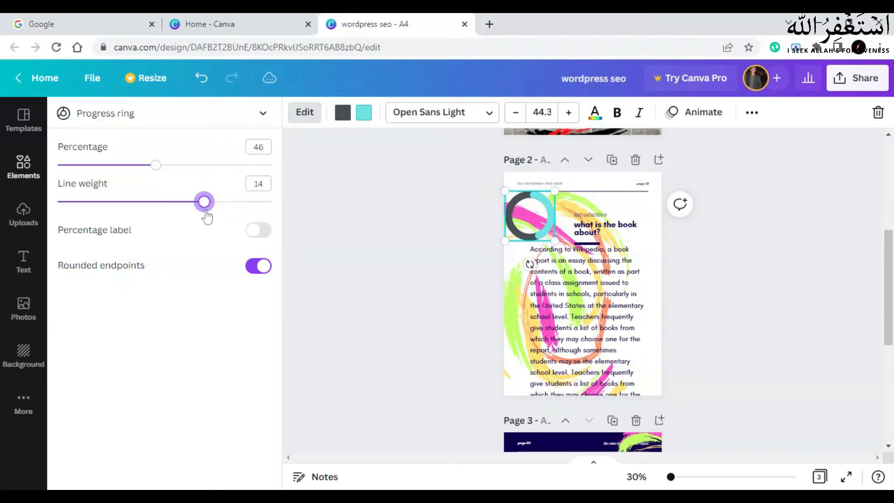
left_click(296, 256)
scroll(530, 264, "down", 6)
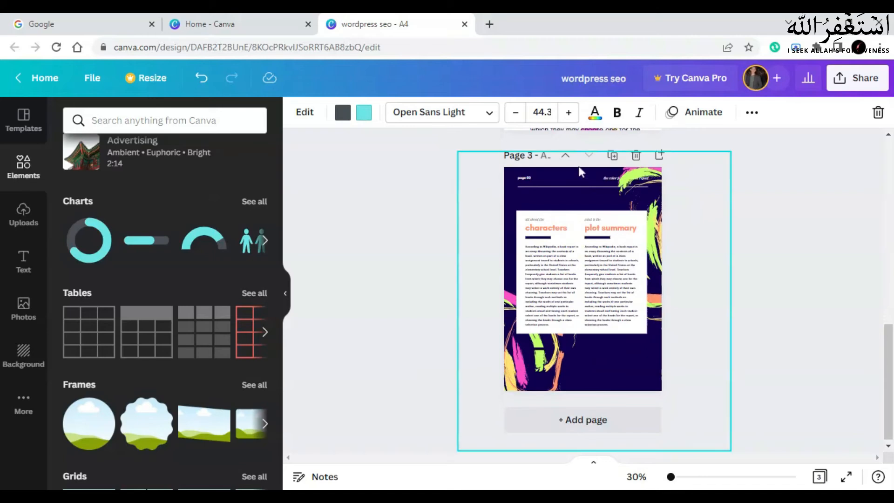
Delete the text columns and brushstroke group from page 3
left_click(552, 186)
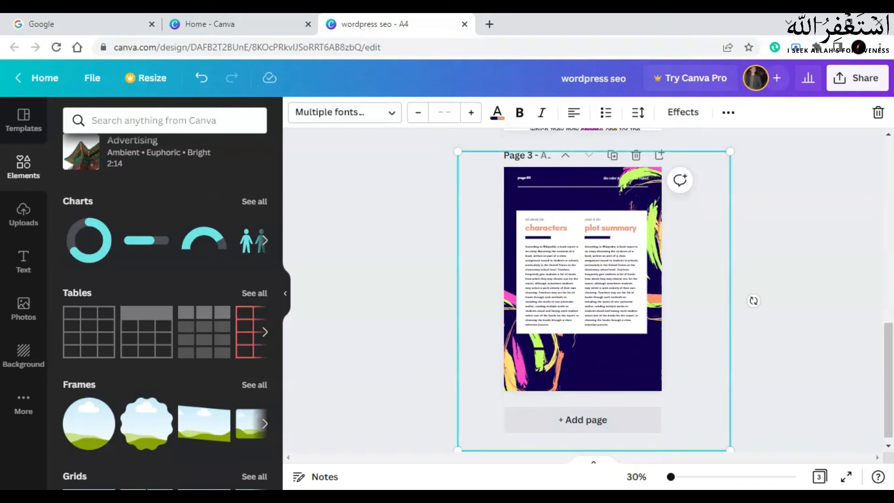
left_click(618, 286)
left_click_drag(619, 286, 628, 352)
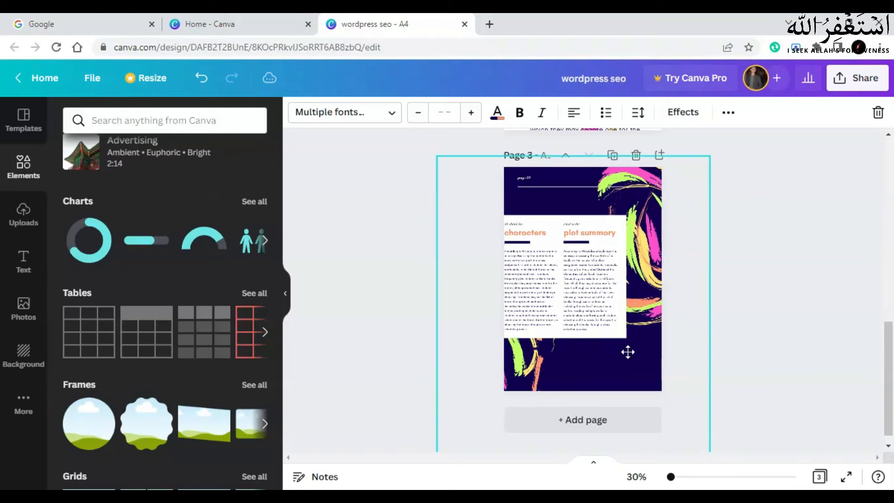
key("Delete")
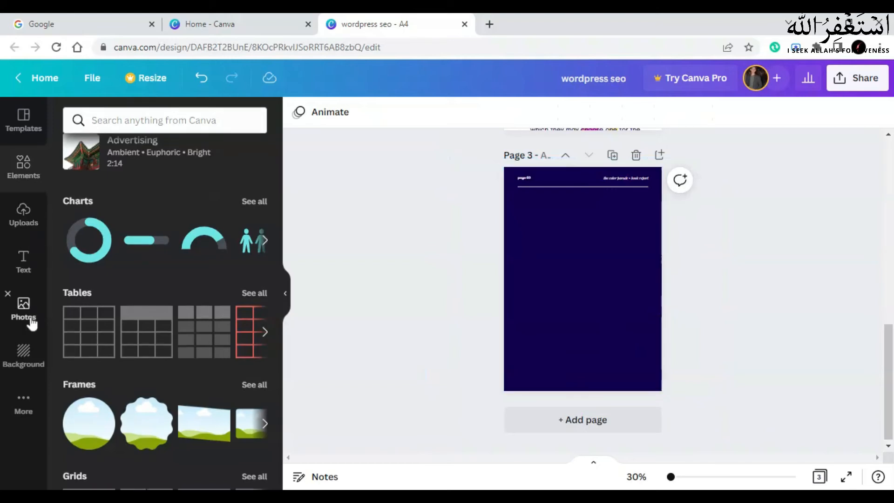
left_click(26, 314)
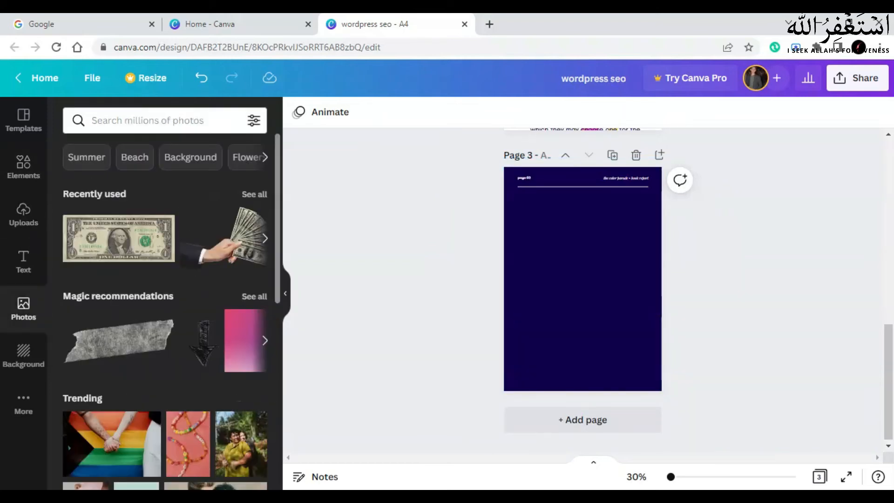
Place the uploaded iPhone image in the centre of page 3 and enlarge it
left_click(24, 205)
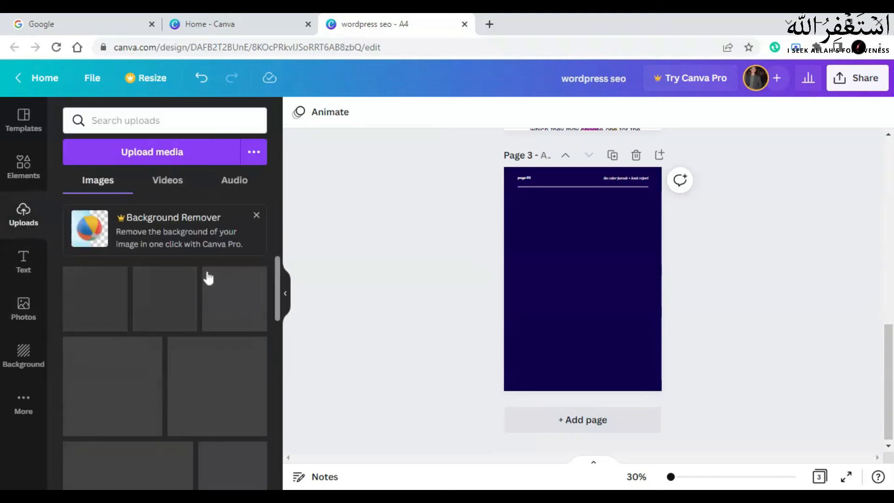
scroll(209, 278, "down", 5)
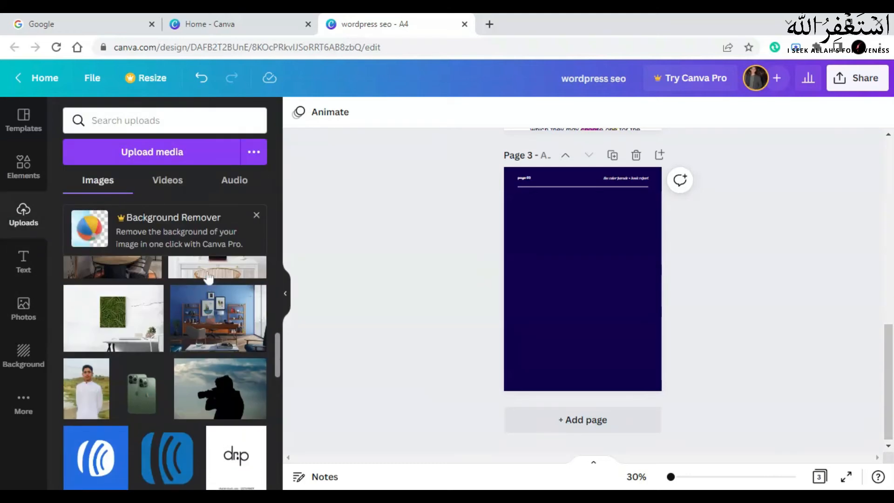
scroll(209, 279, "up", 3)
left_click_drag(139, 468, 419, 381)
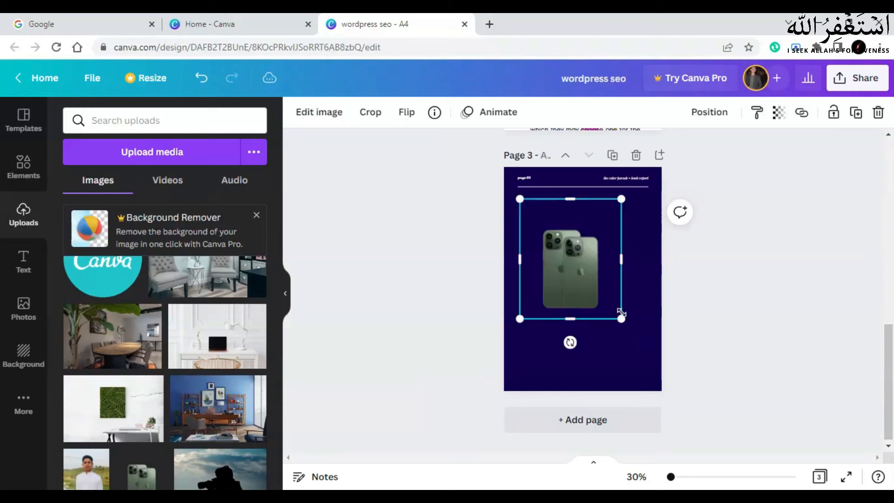
left_click_drag(621, 318, 646, 348)
key("Escape")
left_click(6, 264)
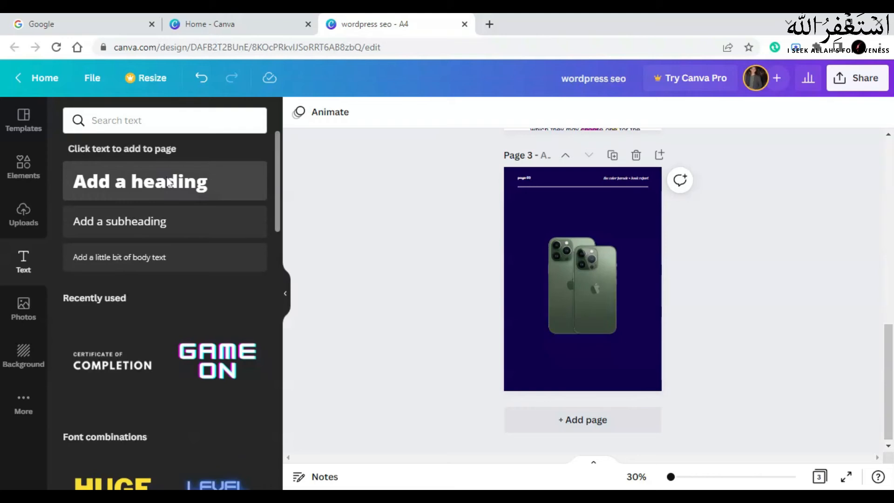
Add the heading 'Iphone 13 pro' beneath the phones on page 3
left_click_drag(168, 183, 594, 349)
left_click_drag(594, 349, 594, 349)
left_click(599, 275)
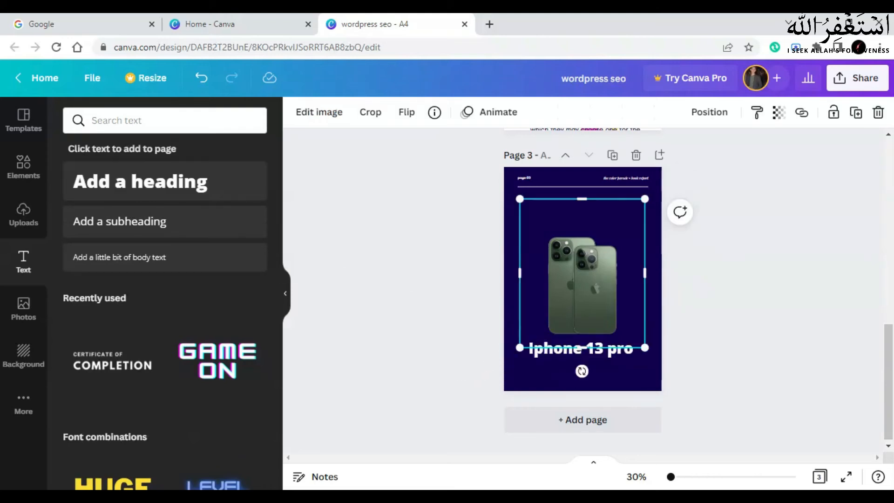
double_click(599, 276)
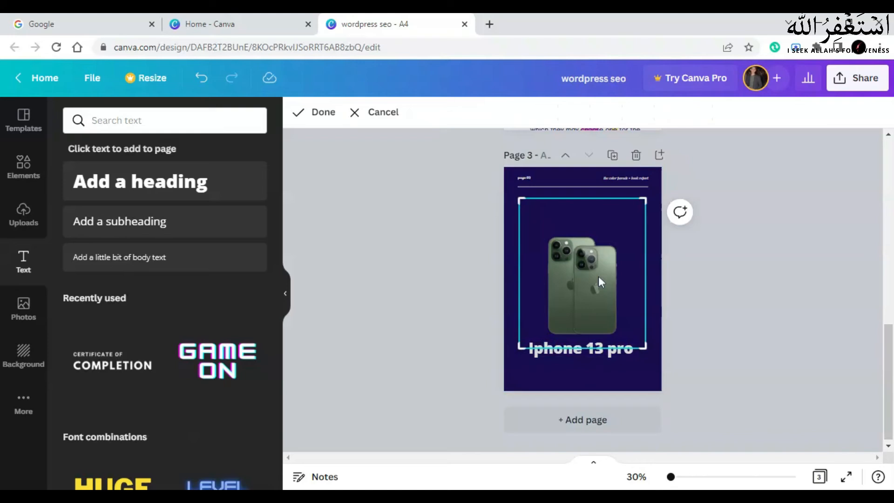
left_click(441, 256)
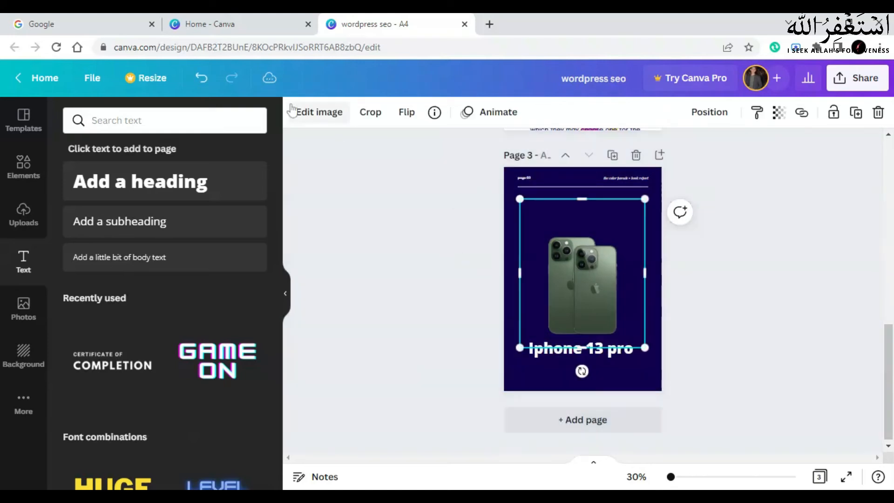
Apply the Glow shadow effect to the iPhone image
left_click(316, 115)
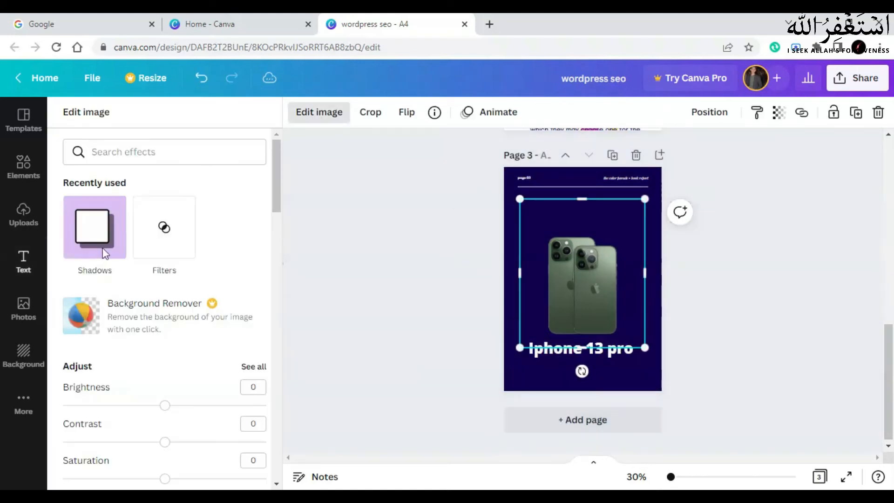
scroll(181, 319, "down", 6)
scroll(181, 319, "down", 8)
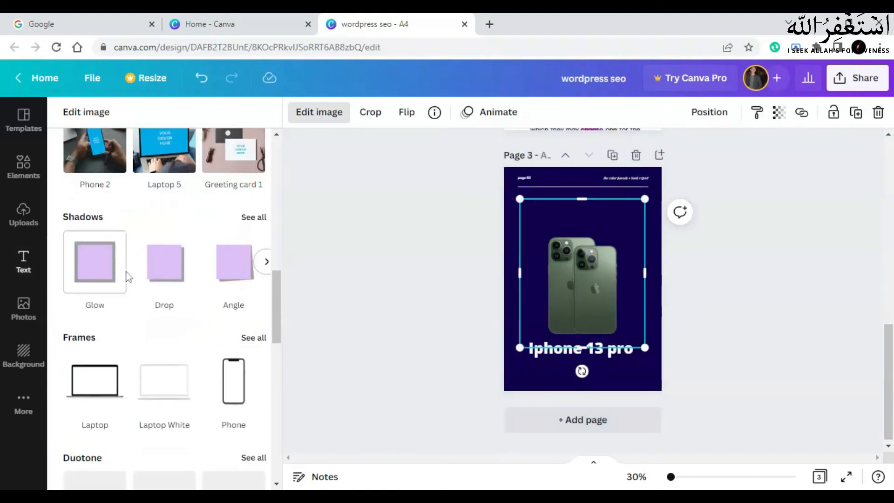
left_click(266, 262)
left_click(267, 266)
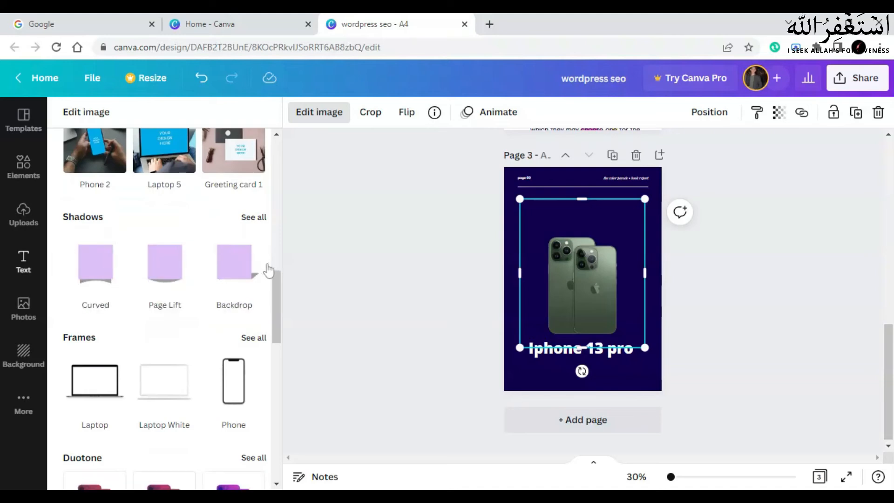
left_click(69, 269)
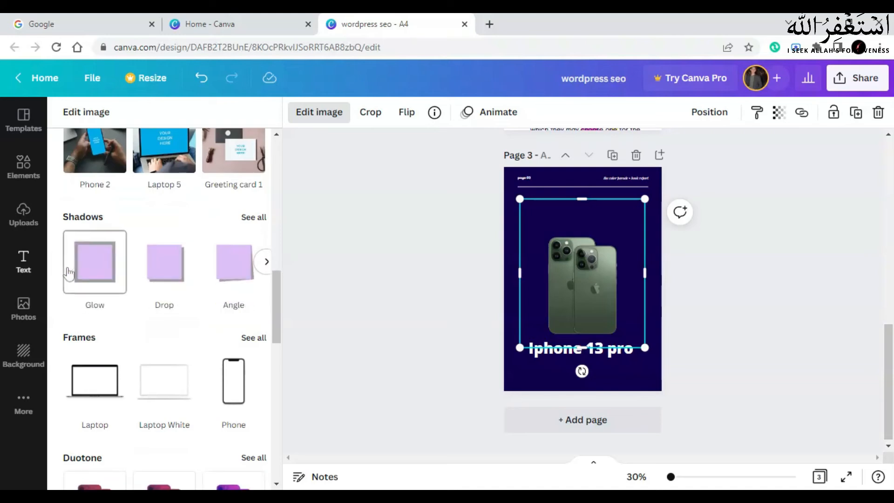
left_click(118, 264)
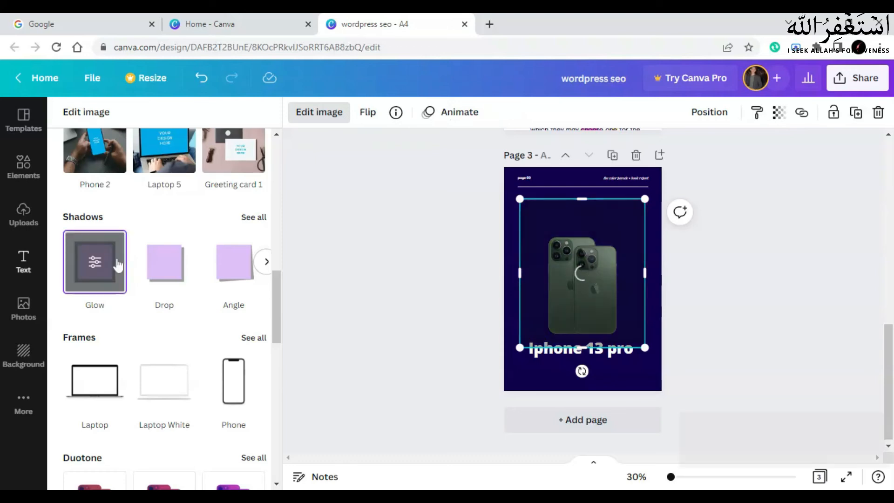
Adjust the Glow shadow to transparency 100, size 40, with a soft blur
left_click(112, 252)
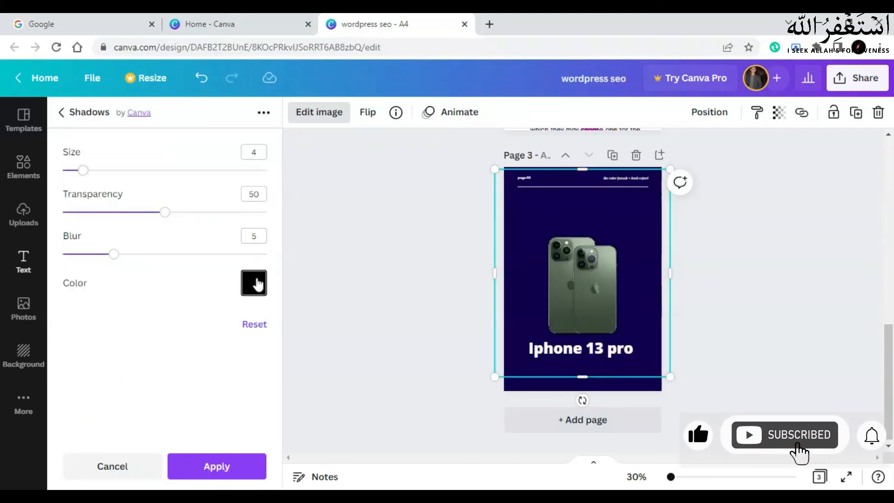
left_click_drag(114, 254, 63, 264)
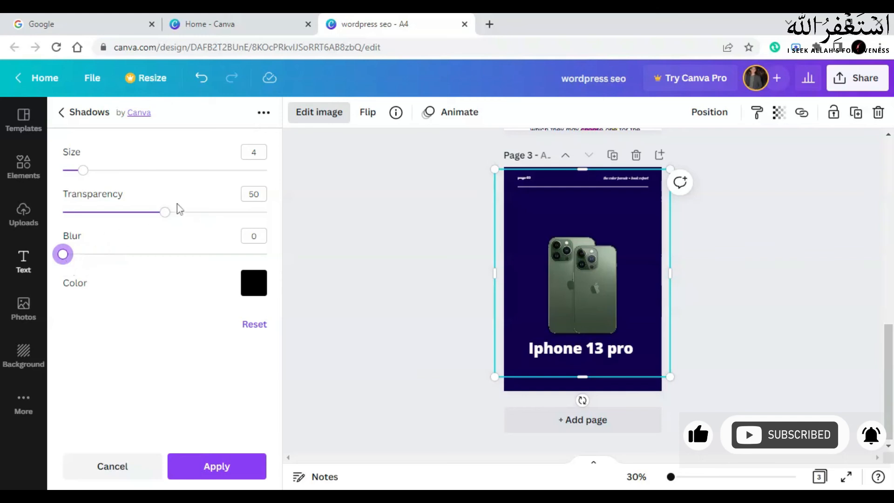
left_click_drag(165, 212, 267, 213)
left_click_drag(83, 171, 268, 171)
left_click_drag(62, 254, 219, 252)
left_click(631, 292)
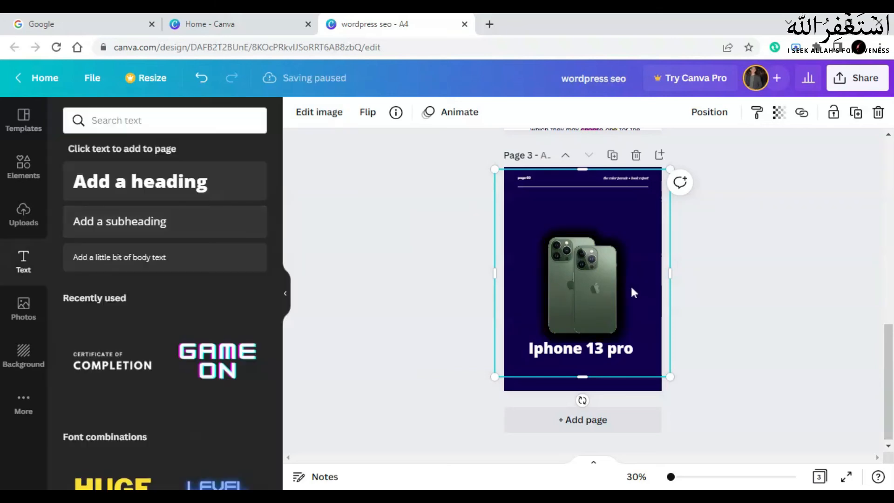
Replace page 3's navy background with the grey concrete texture
left_click(619, 207)
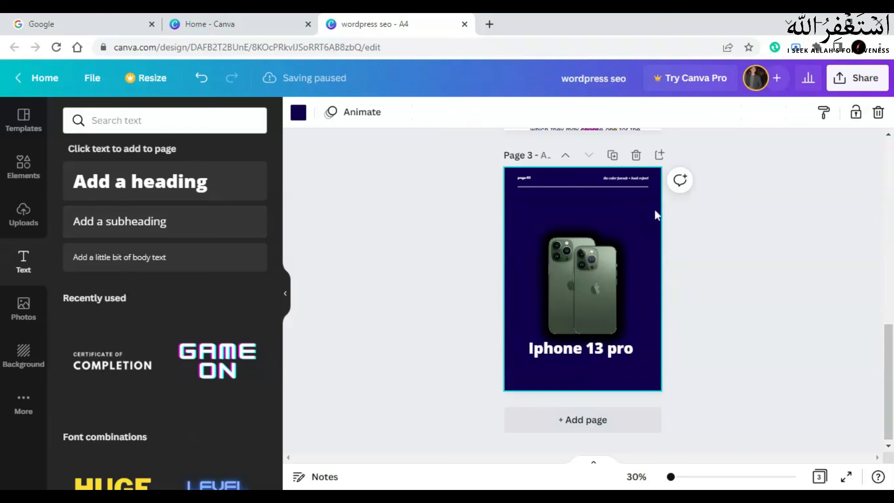
left_click(21, 356)
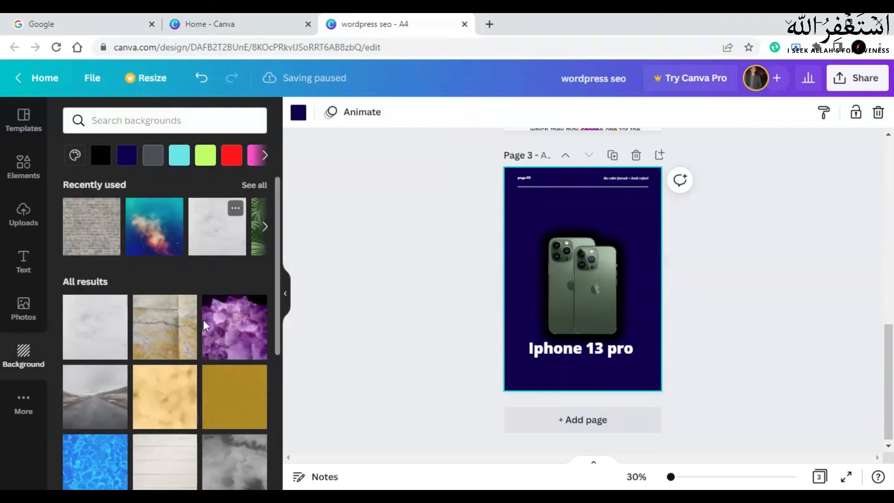
left_click(153, 155)
left_click(23, 403)
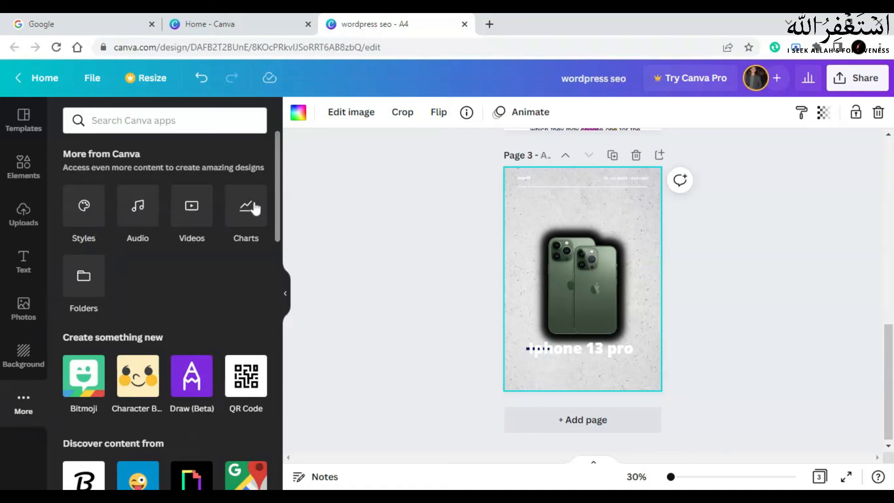
Apply the black, white and red colour palette from Styles to the design
left_click(85, 209)
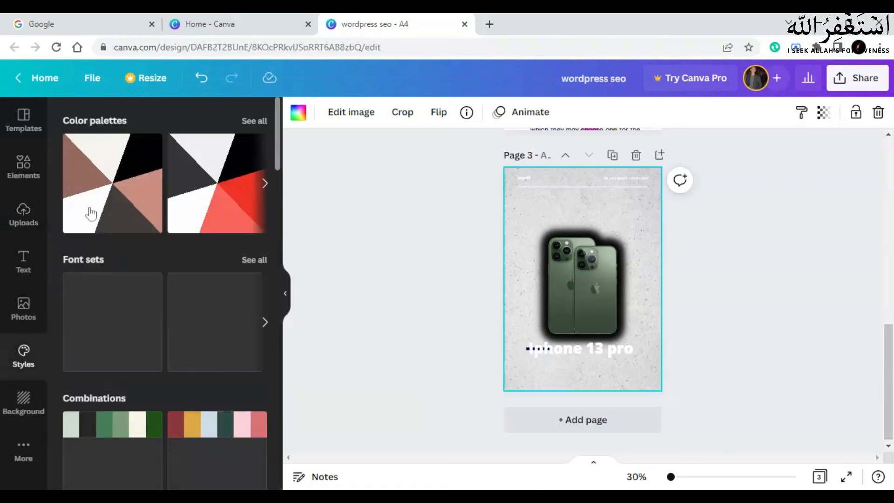
left_click(224, 196)
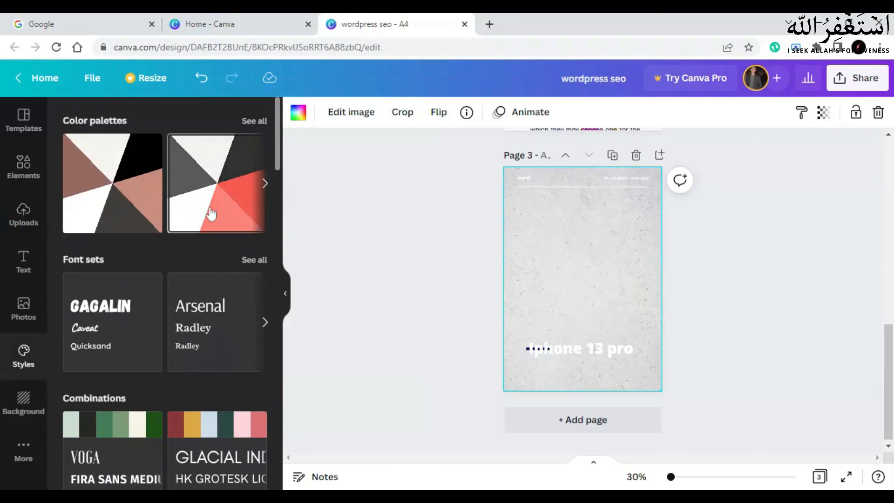
scroll(551, 197, "down", 10)
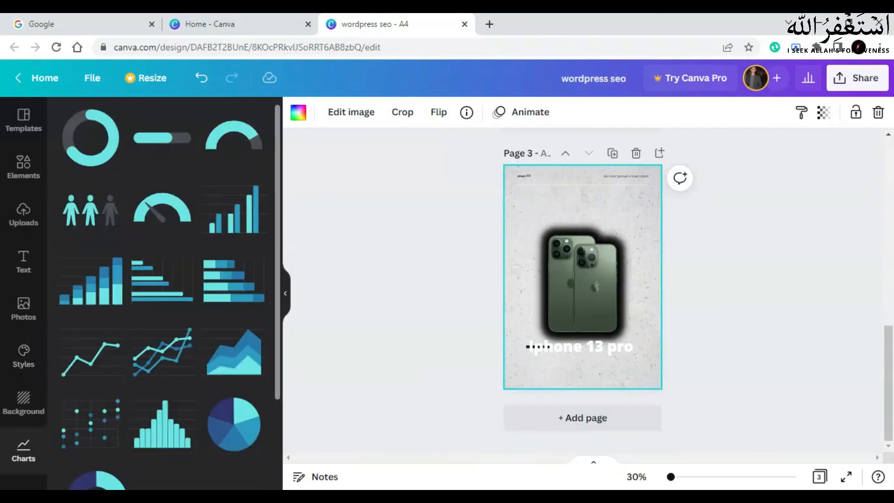
scroll(156, 330, "down", 3)
scroll(156, 330, "up", 3)
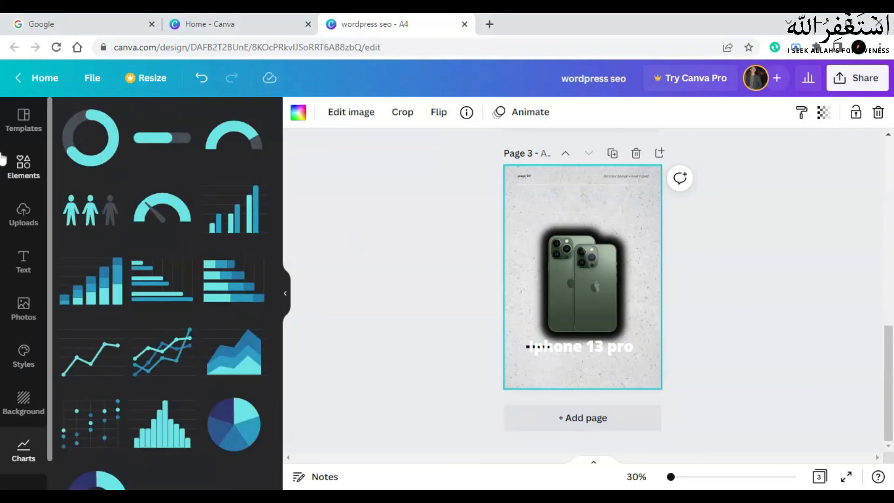
left_click(41, 171)
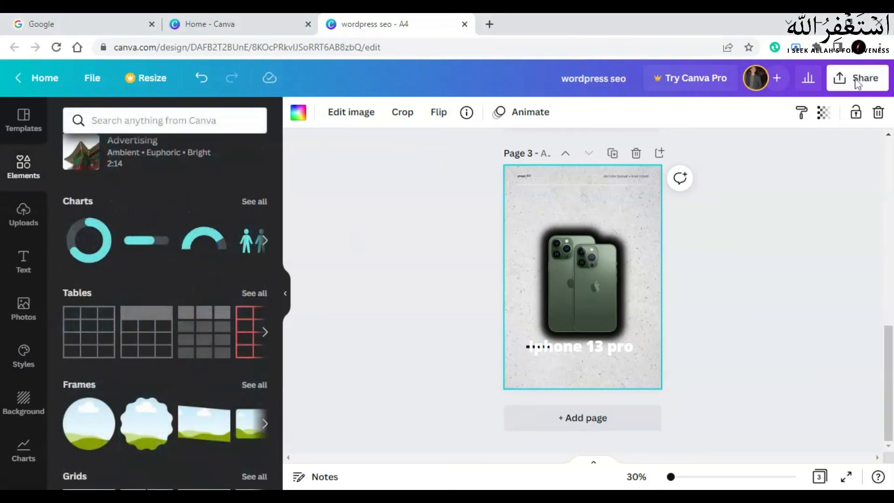
Download the ebook as a PDF Standard file
left_click(857, 84)
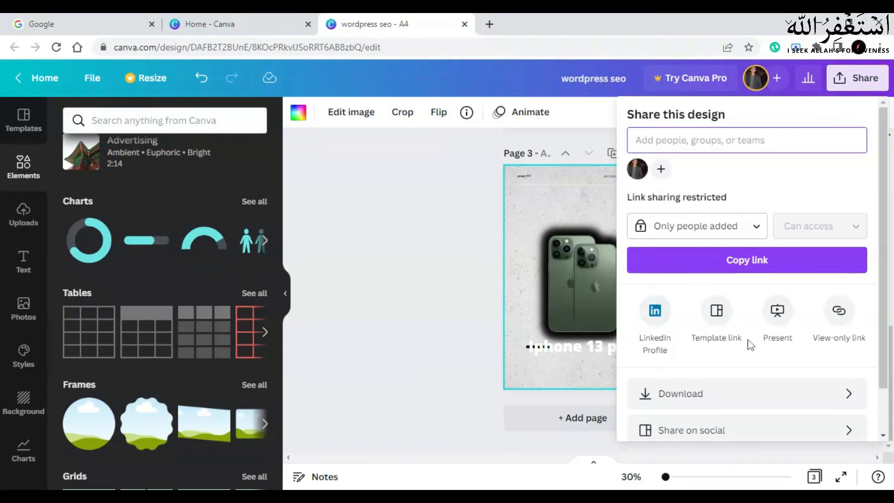
left_click(718, 399)
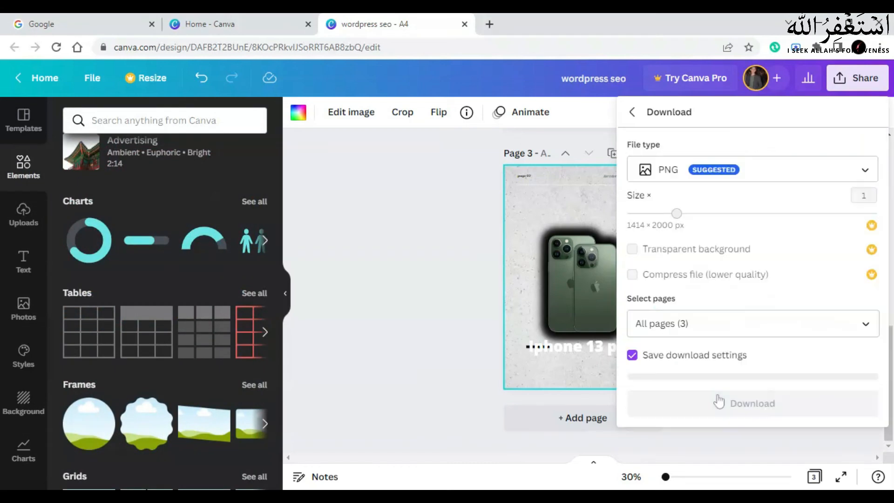
left_click(715, 170)
left_click(702, 221)
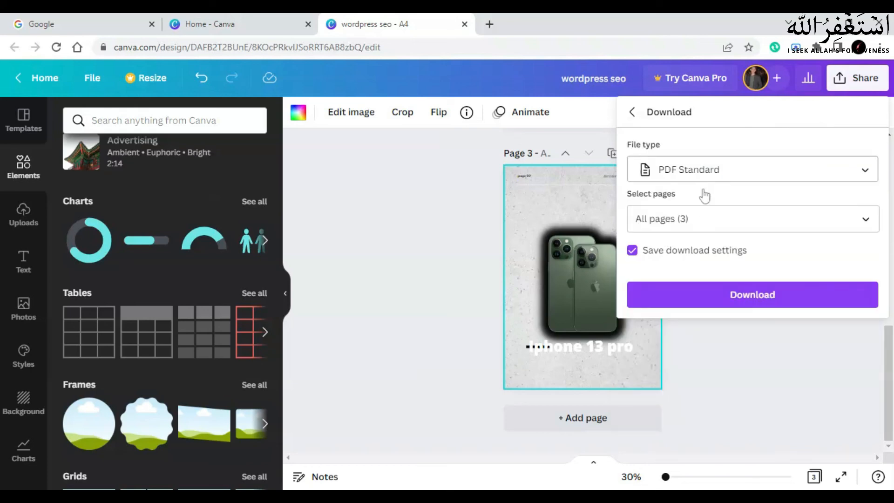
left_click(738, 305)
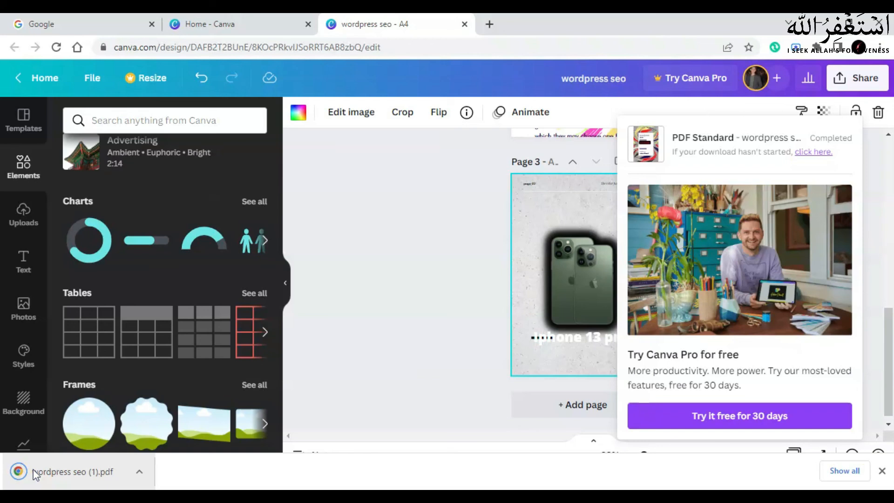
Open the downloaded PDF in Chrome and scroll through its three pages
left_click(35, 474)
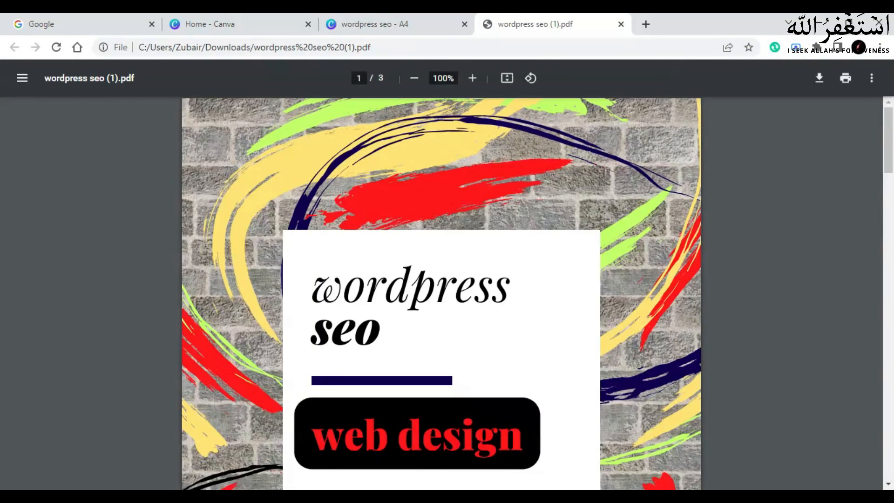
scroll(659, 317, "down", 5)
scroll(659, 315, "down", 20)
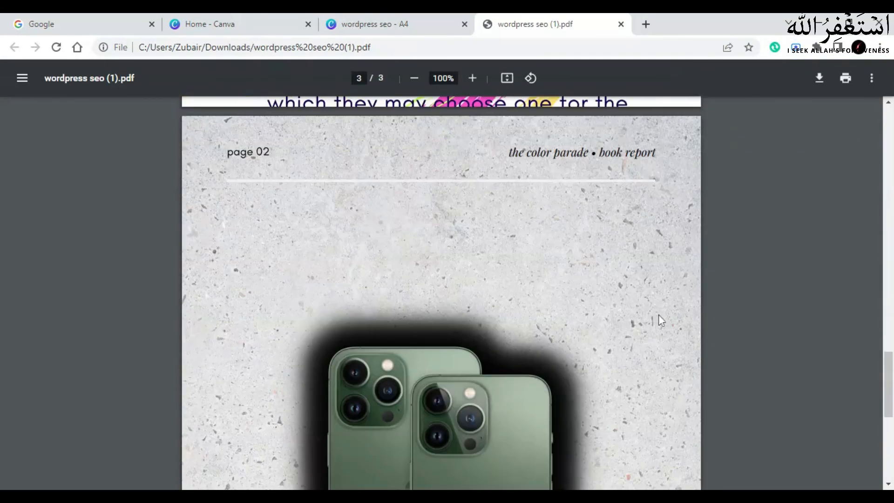
scroll(659, 315, "up", 20)
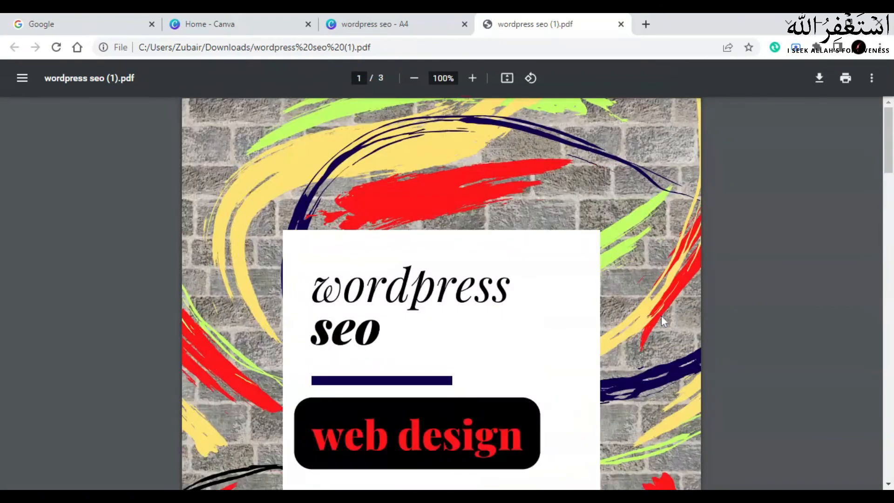